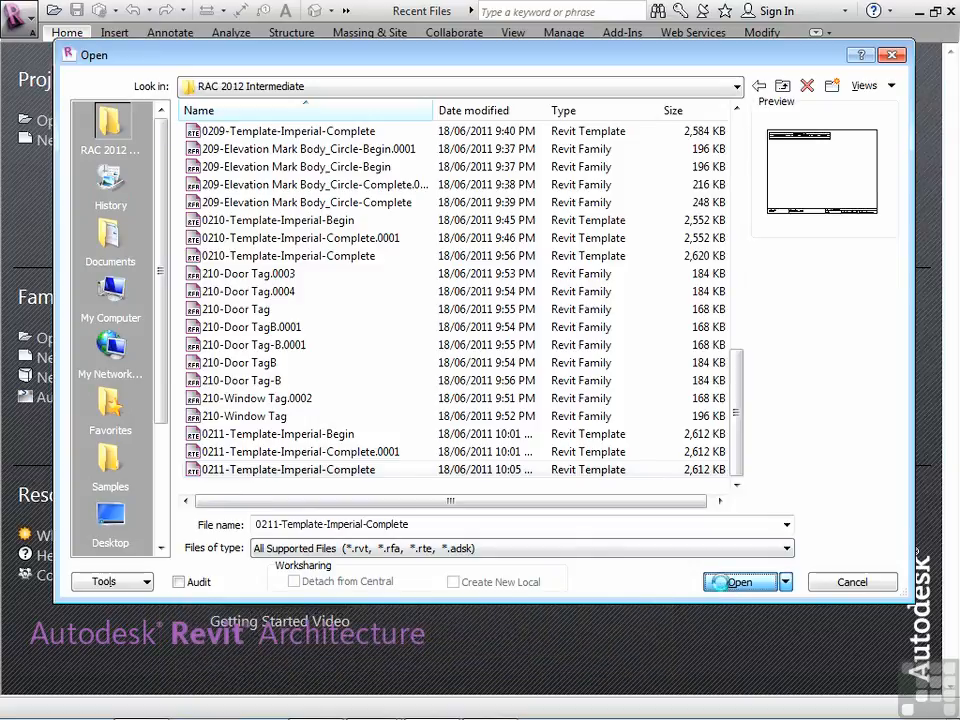
Save the open template as a new template file named 0212-Template-Imperial-Begin in the RAC 2012 Intermediate folder.
left_click(20, 18)
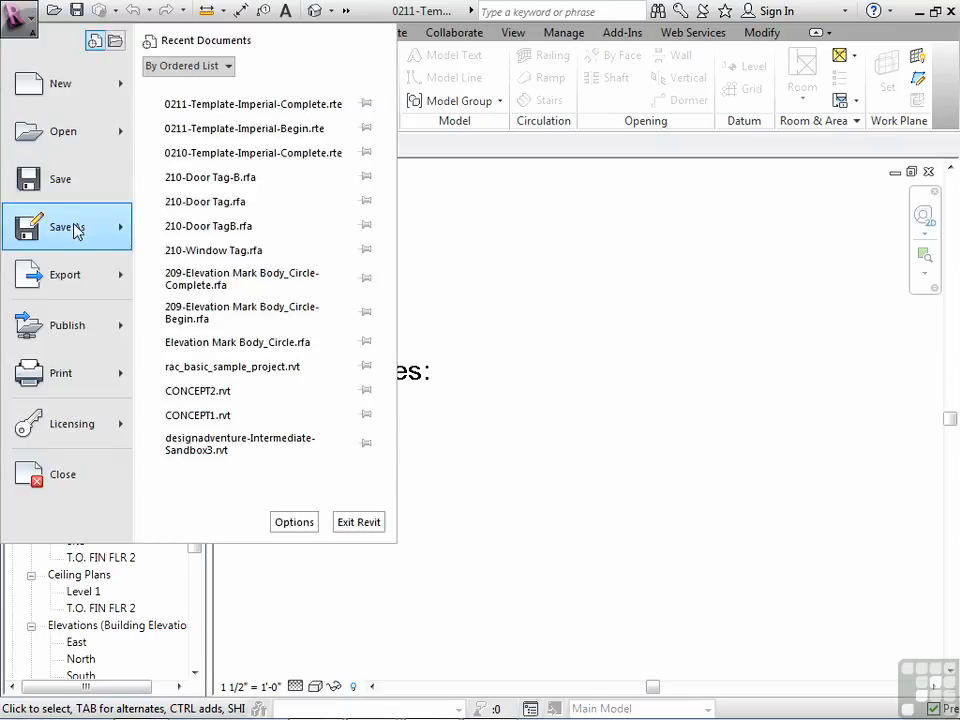
mouse_move(77, 230)
left_click(191, 217)
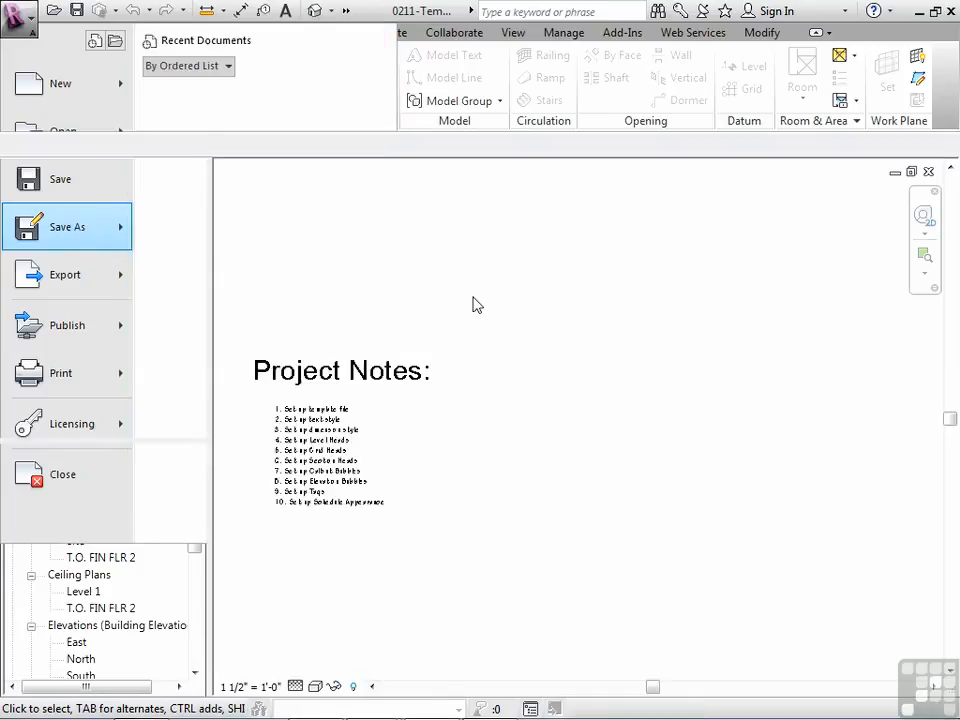
left_click(238, 540)
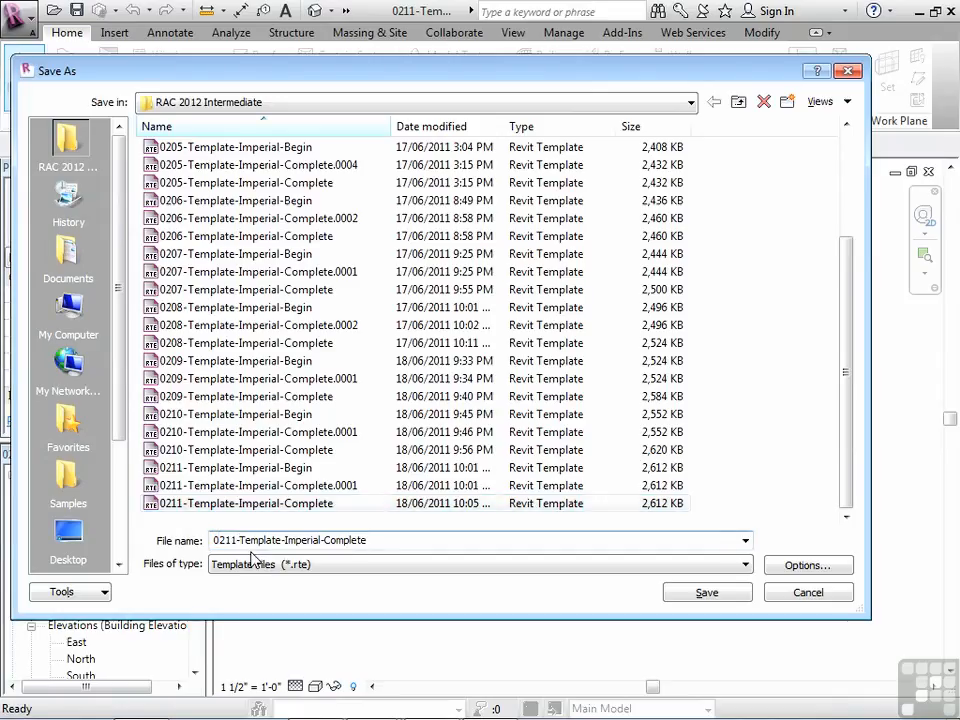
key("BackSpace")
key("BackSpace")
key("BackSpace")
key("BackSpace")
key("BackSpace")
key("BackSpace")
key("BackSpace")
type("Begin")
left_click(797, 575)
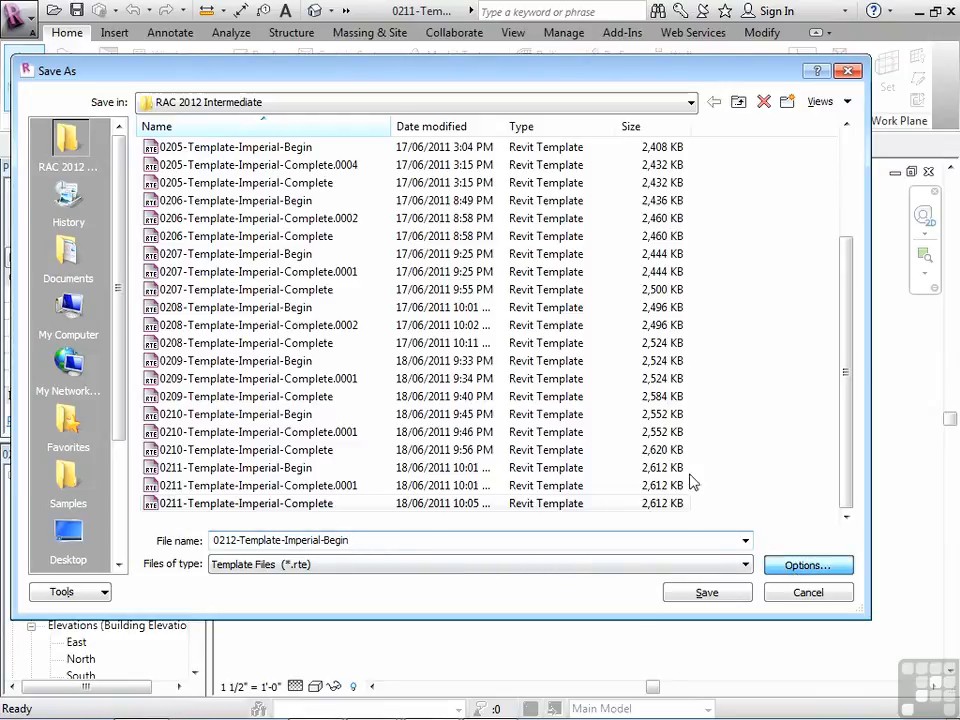
left_click(450, 470)
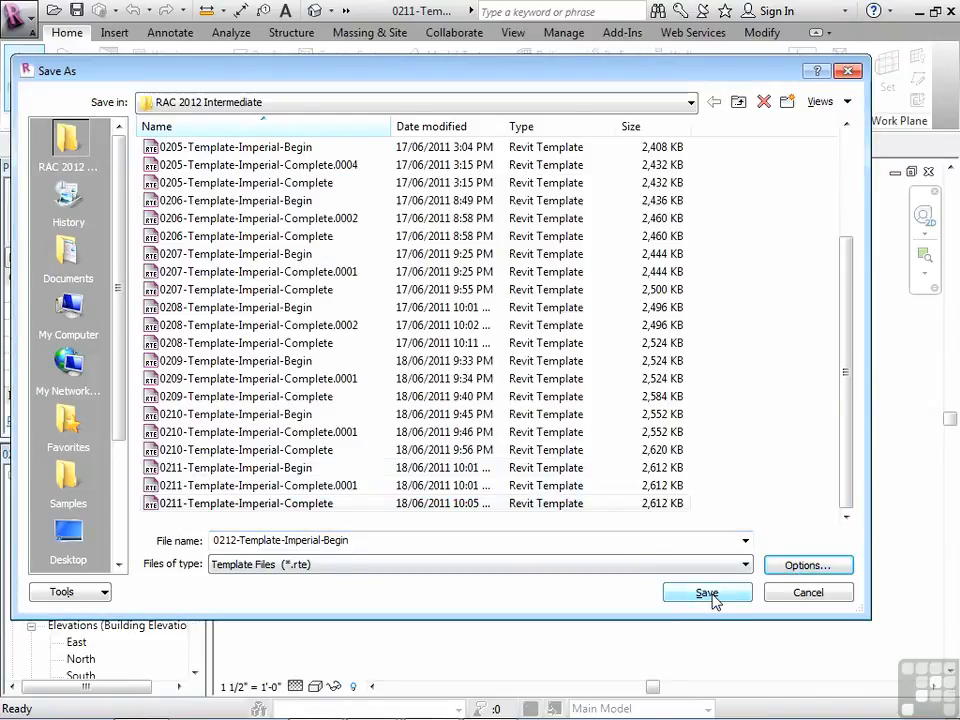
left_click(707, 593)
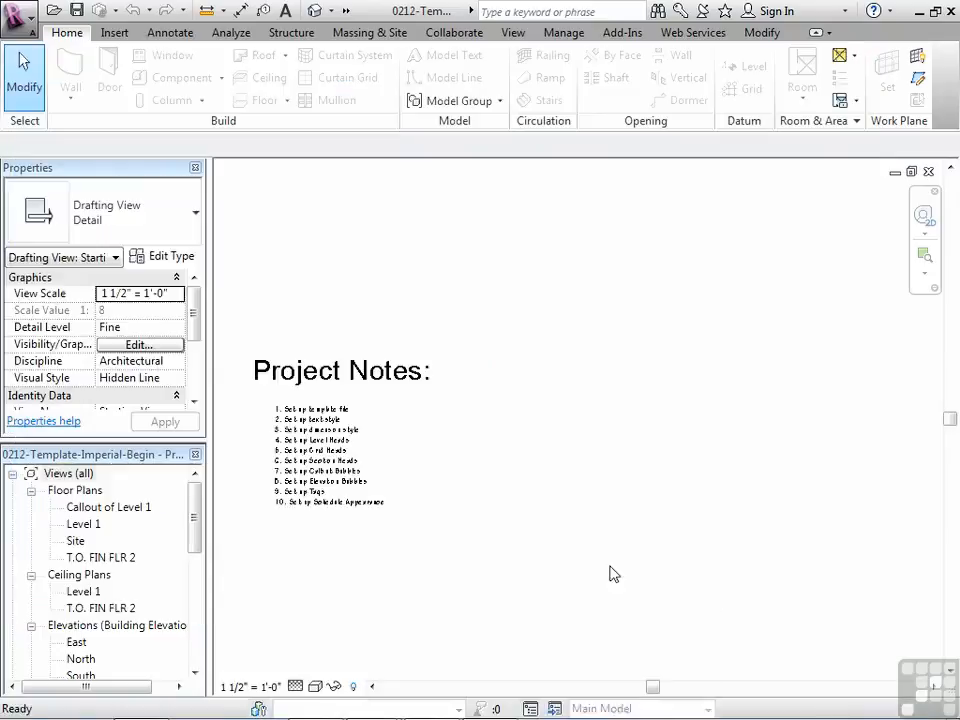
Save another copy of the template as 0212-Template-Imperial-Complete.
left_click(18, 14)
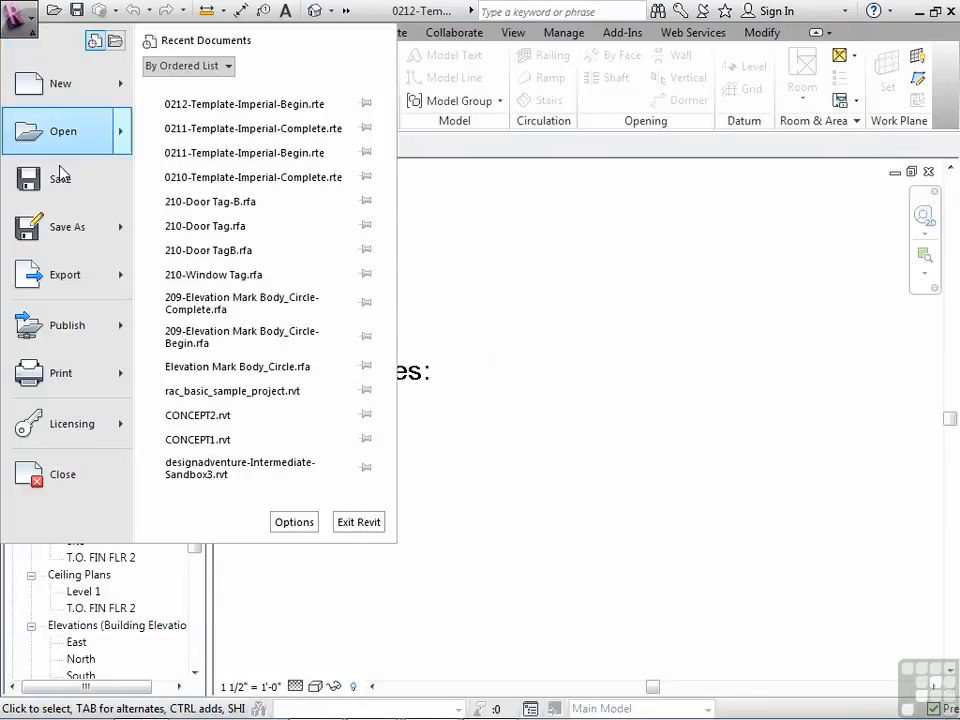
mouse_move(64, 236)
left_click(191, 219)
key("BackSpace")
key("BackSpace")
key("BackSpace")
key("BackSpace")
type("Complete")
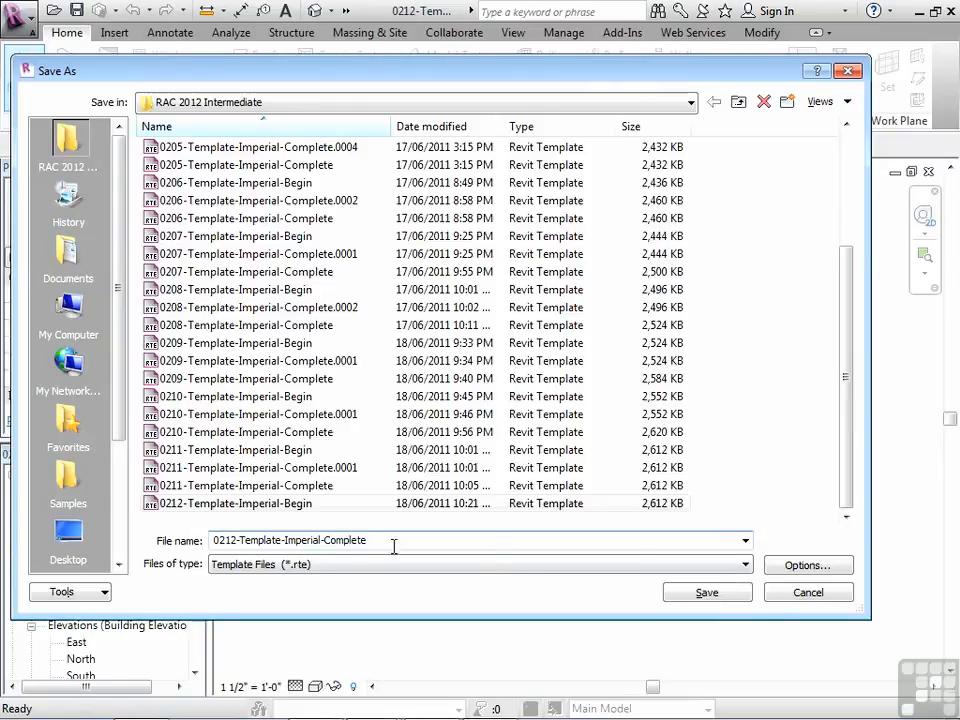
left_click(690, 594)
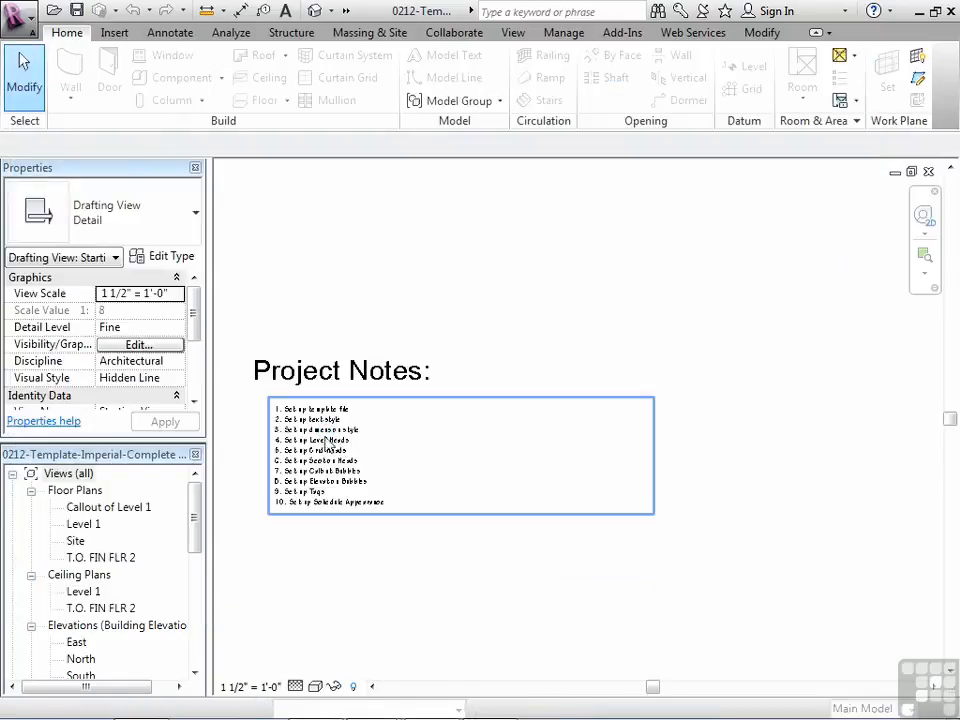
Add the line "11. Set up View Titles" at the end of the Project Notes list.
scroll(287, 510, "up", 5)
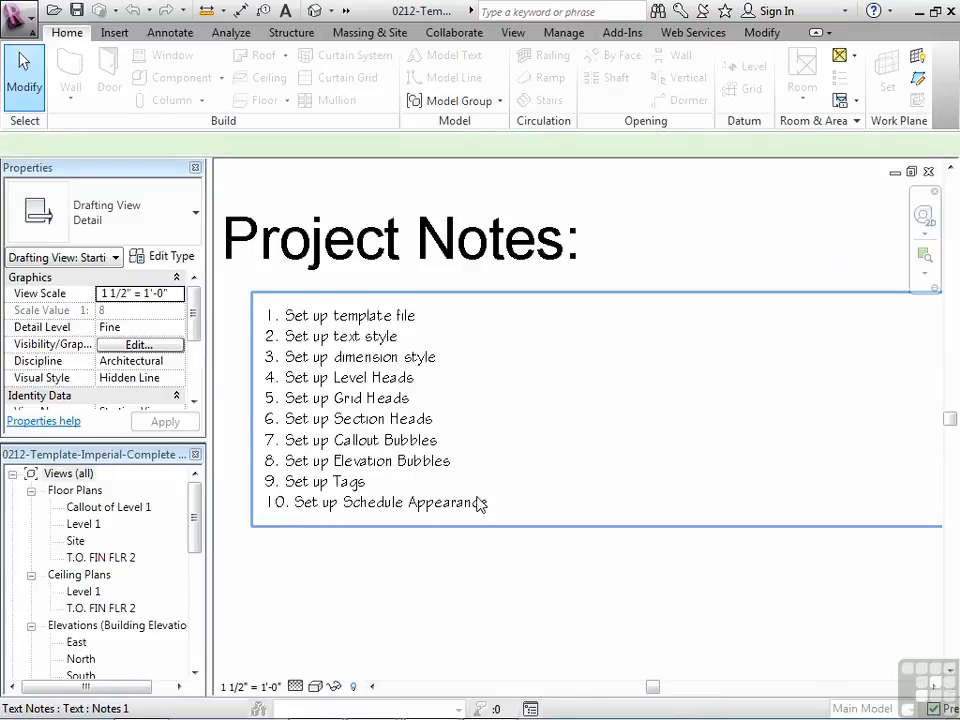
double_click(476, 506)
key("Return")
type("11. Set up")
type(" View")
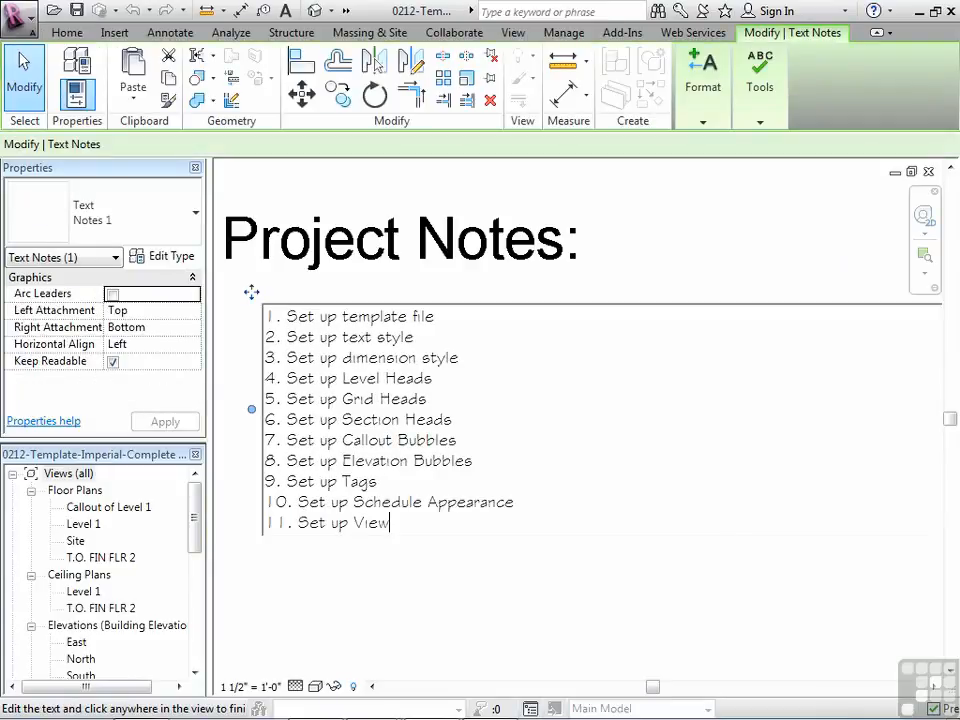
key("Caps_Lock")
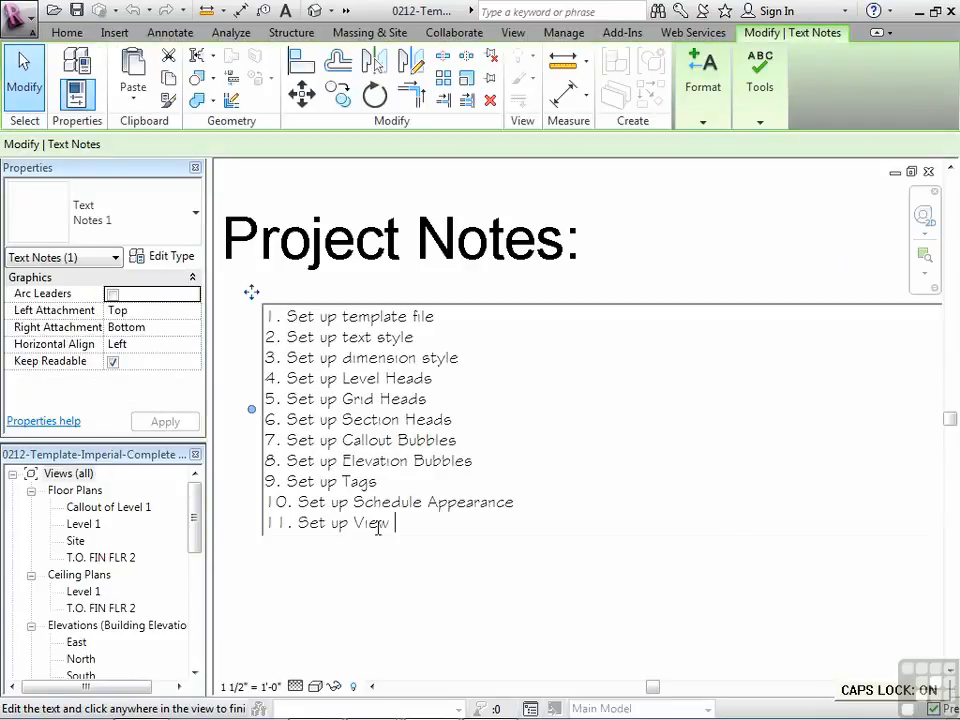
key("Escape")
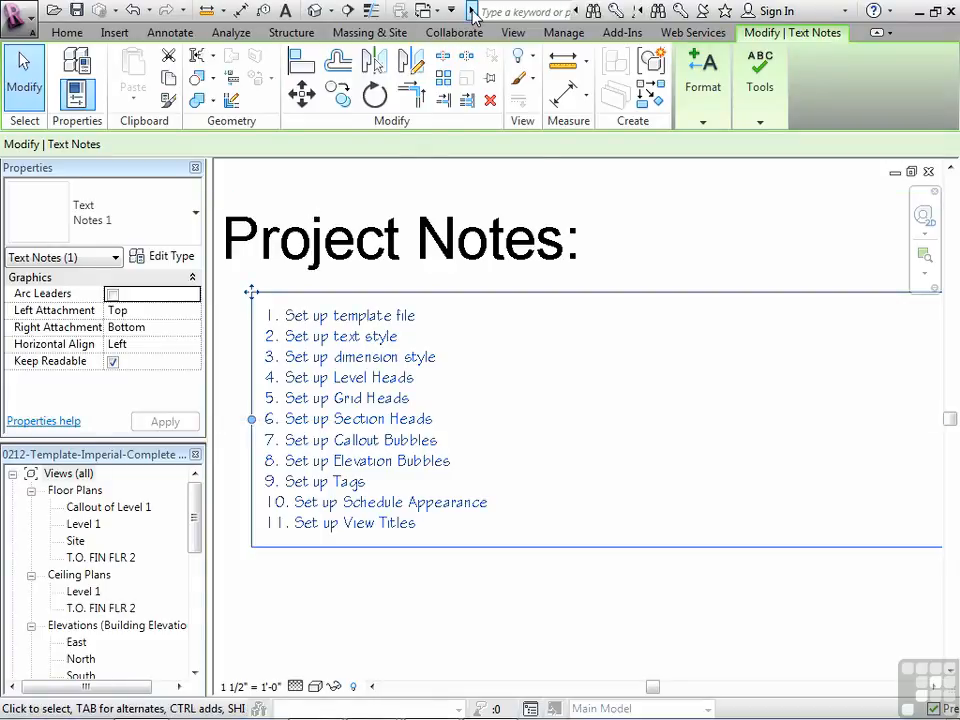
left_click(471, 11)
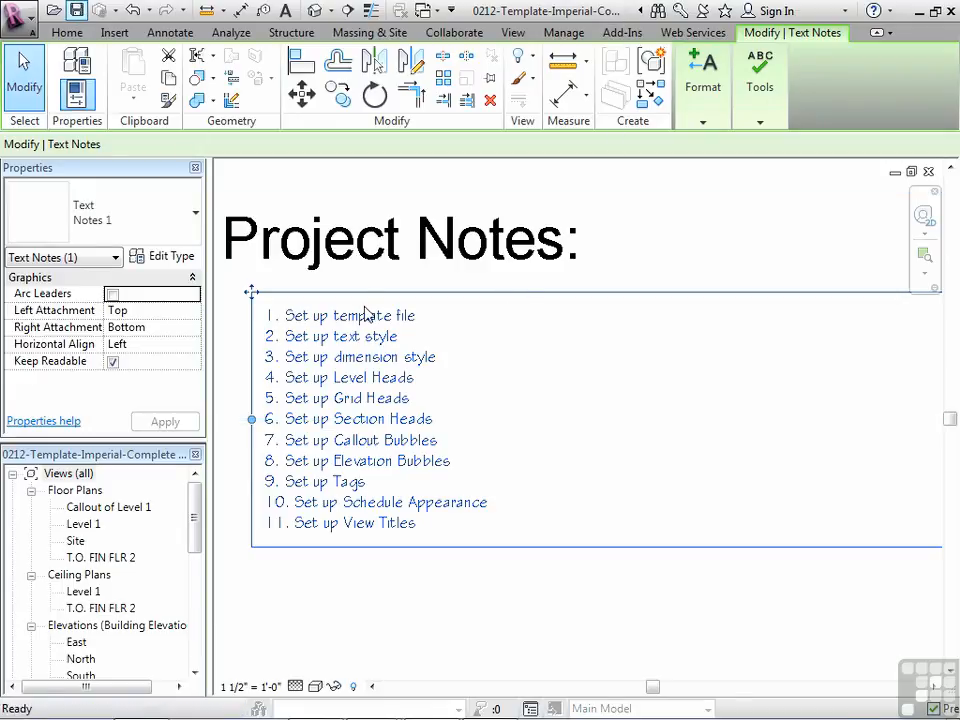
left_click(431, 609)
Open sheet A103 and examine the north elevation's view title and the extents of its viewport.
left_click_drag(193, 536, 193, 621)
left_click(66, 541)
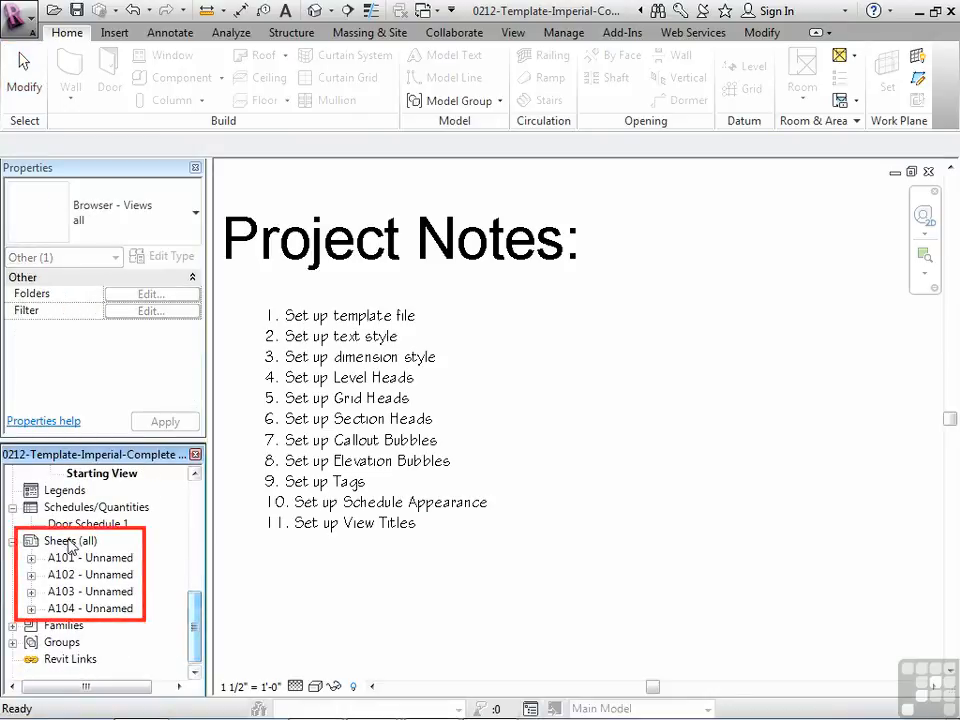
left_click(95, 592)
double_click(95, 592)
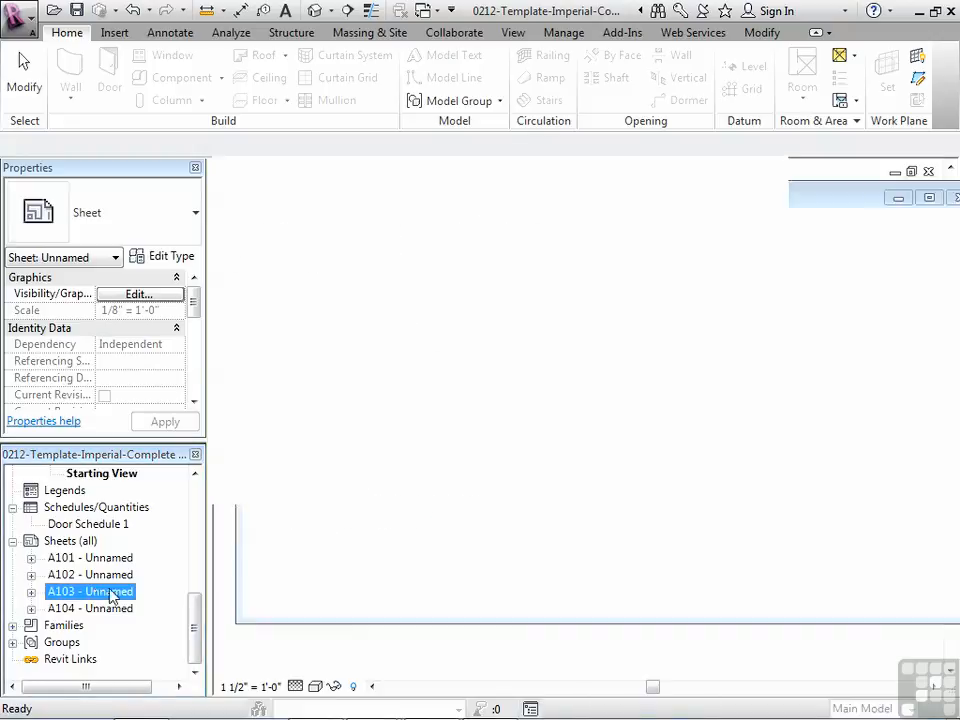
scroll(711, 464, "up", 1)
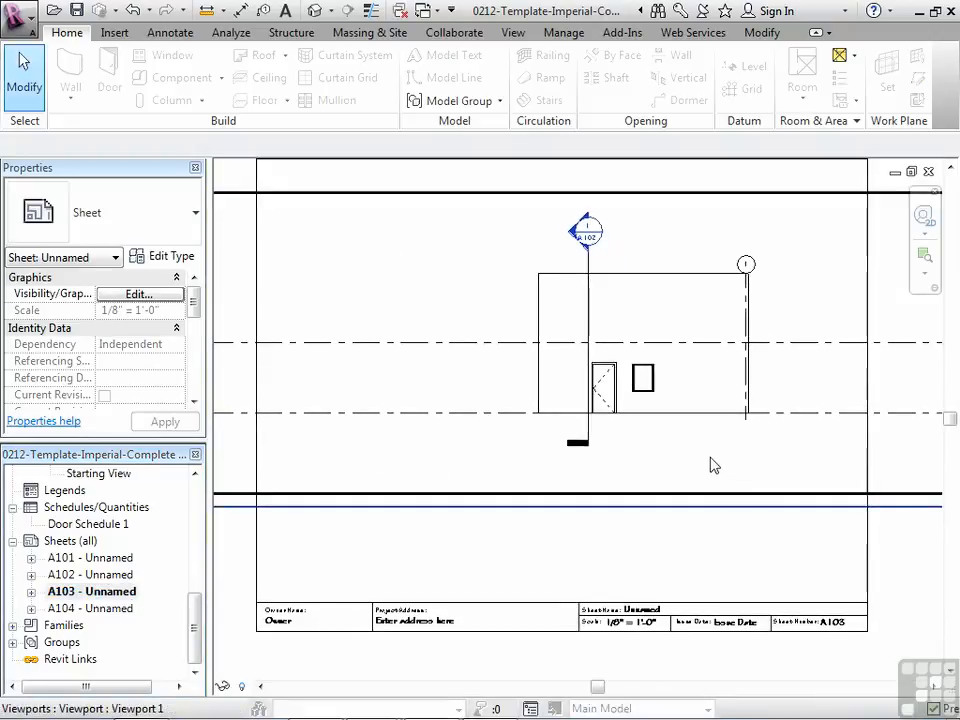
scroll(675, 456, "down", 2)
scroll(323, 481, "up", 1)
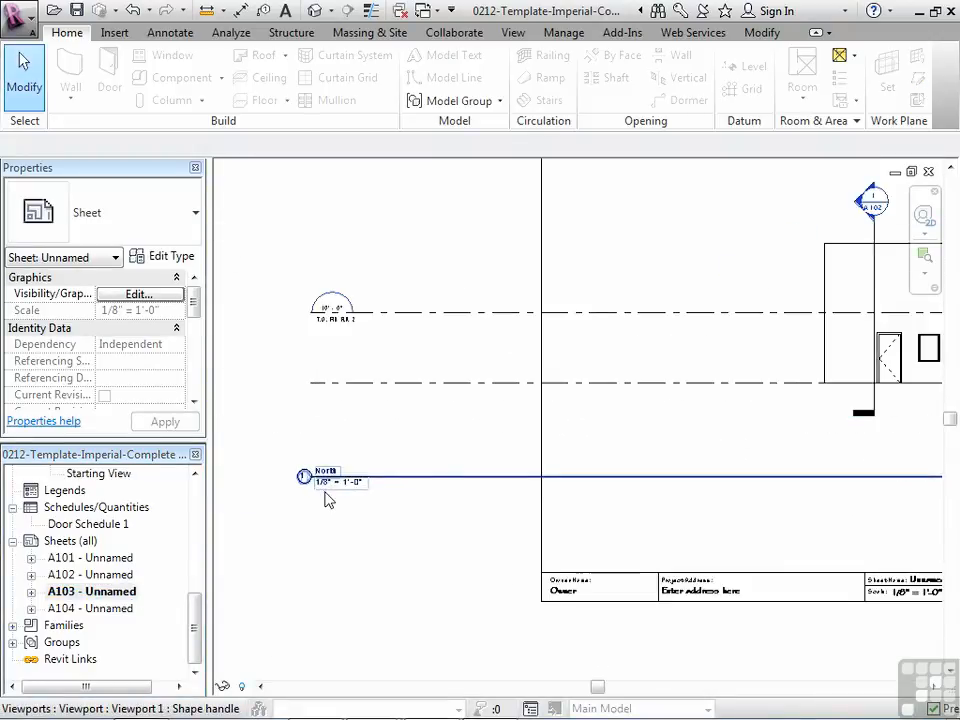
scroll(321, 480, "down", 2)
scroll(325, 452, "down", 1)
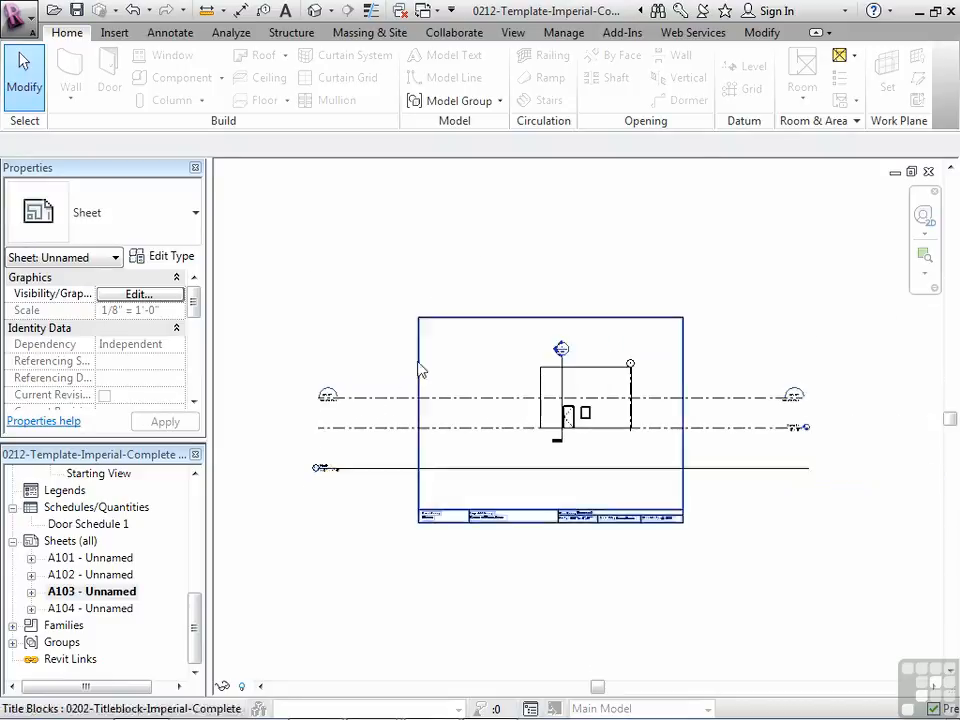
Activate the north elevation viewport on the sheet, crop the view and show its crop region.
left_click(468, 364)
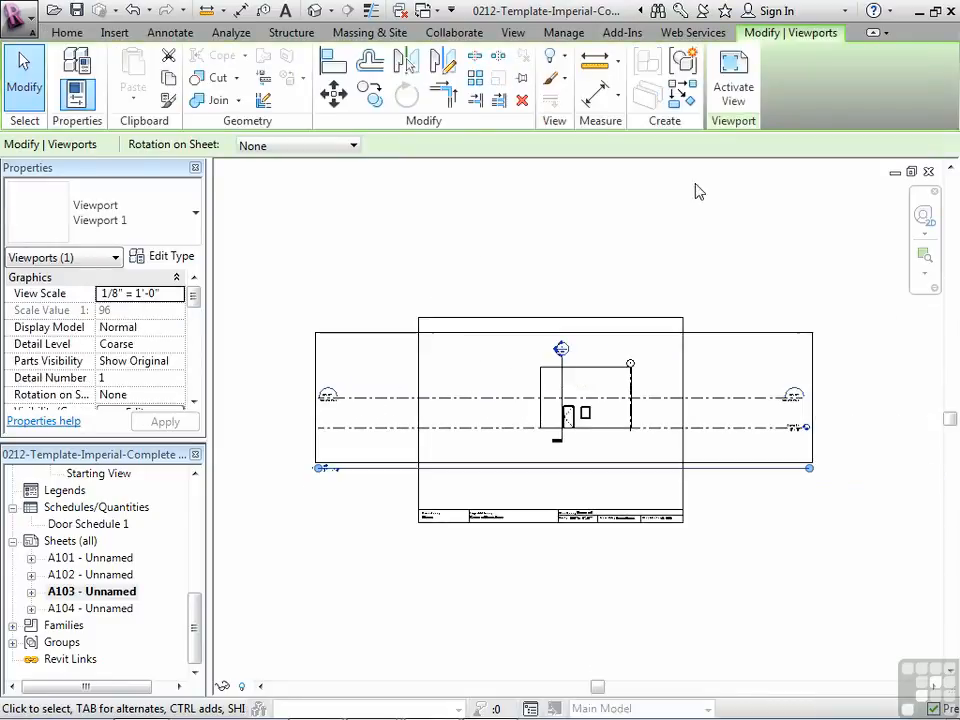
right_click(594, 347)
left_click(606, 345)
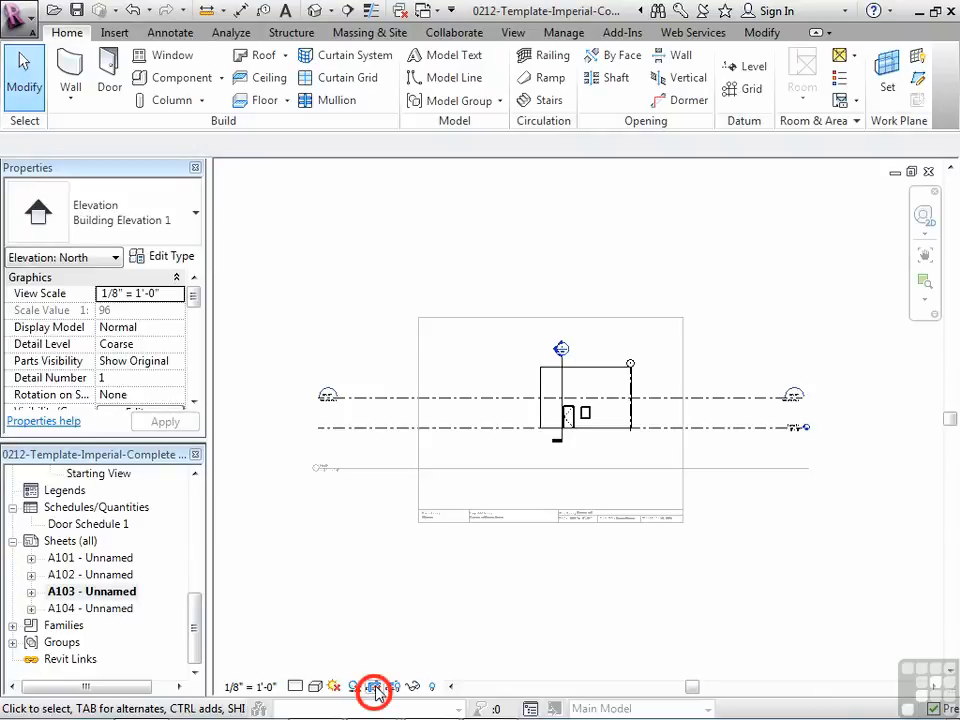
left_click(394, 688)
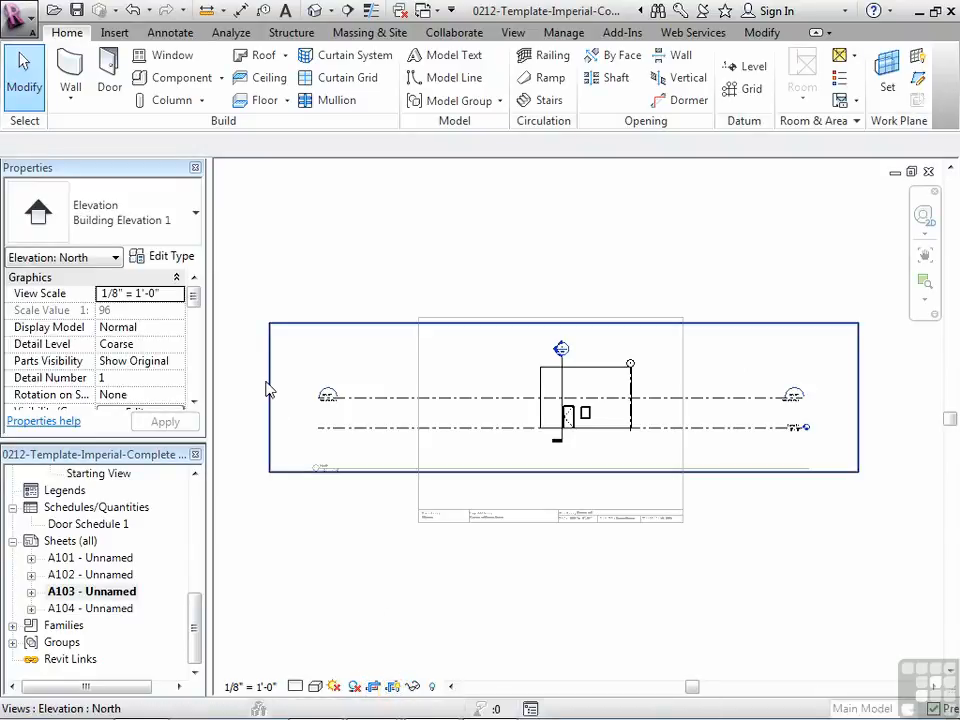
Pull both sides of the crop region in toward the building, then deactivate the view.
left_click(268, 392)
left_click_drag(269, 398, 443, 398)
left_click_drag(857, 398, 663, 398)
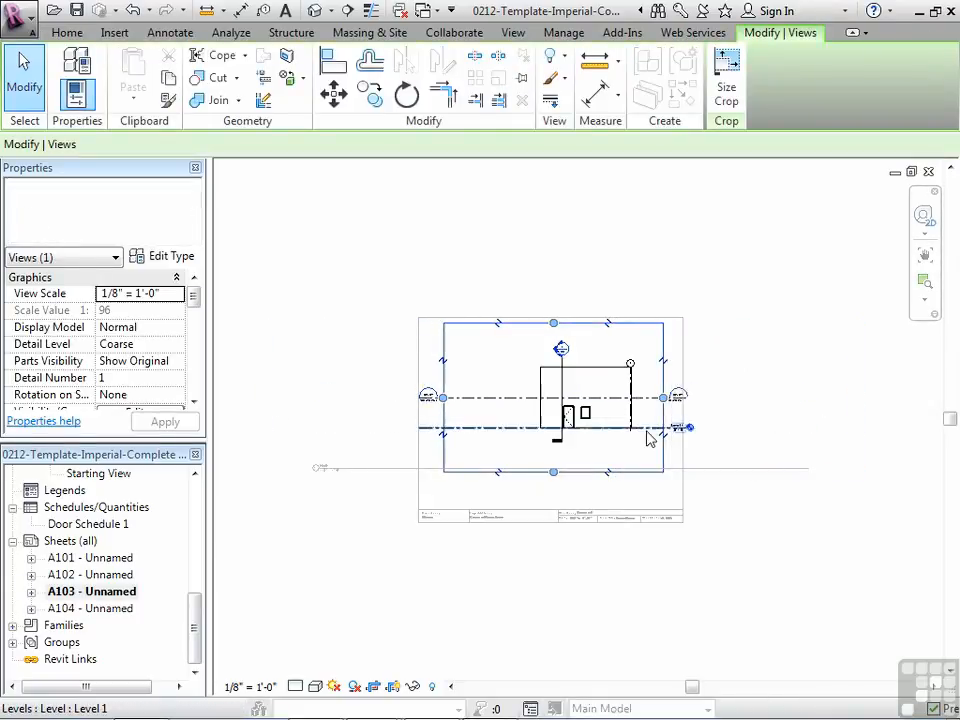
left_click_drag(444, 405, 476, 400)
right_click(535, 293)
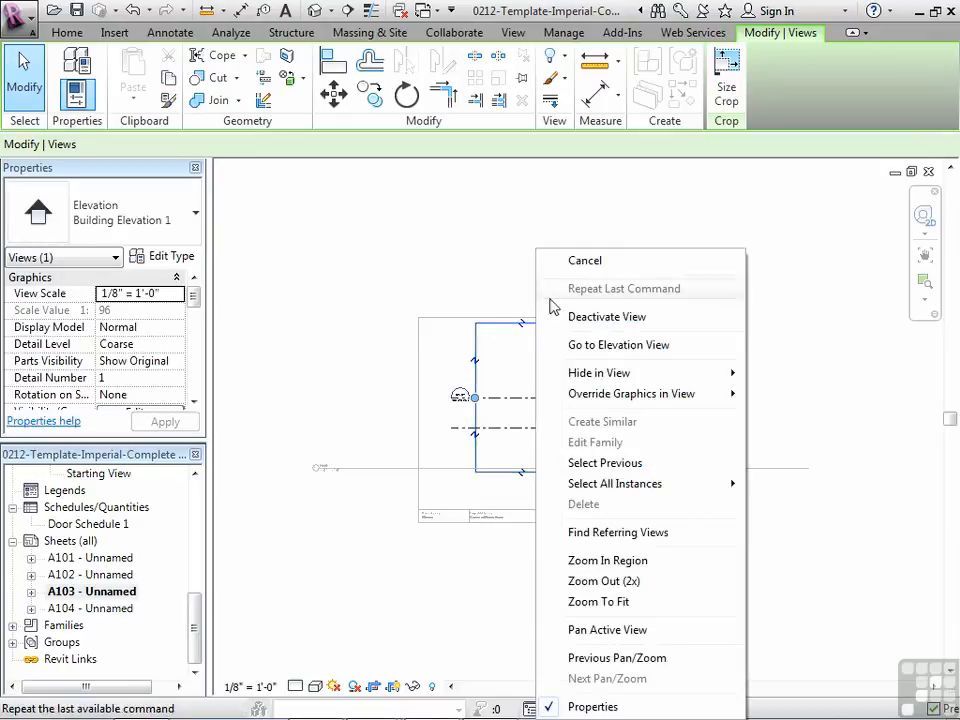
left_click(600, 317)
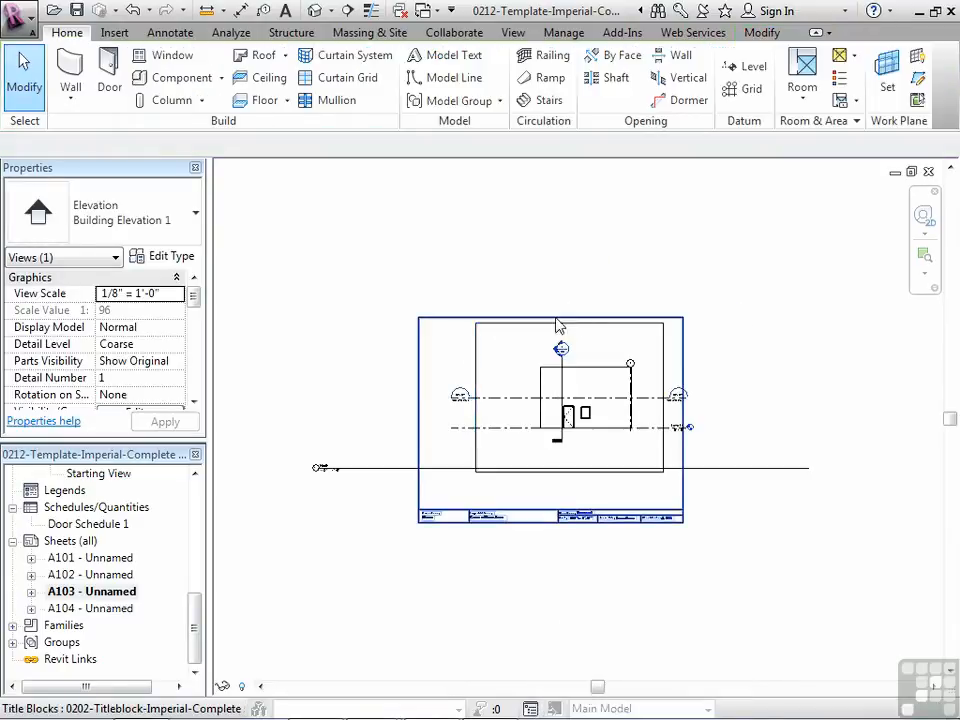
Move the North view title onto the sheet, just below the lower edge of the cropped elevation.
scroll(624, 511, "up", 3)
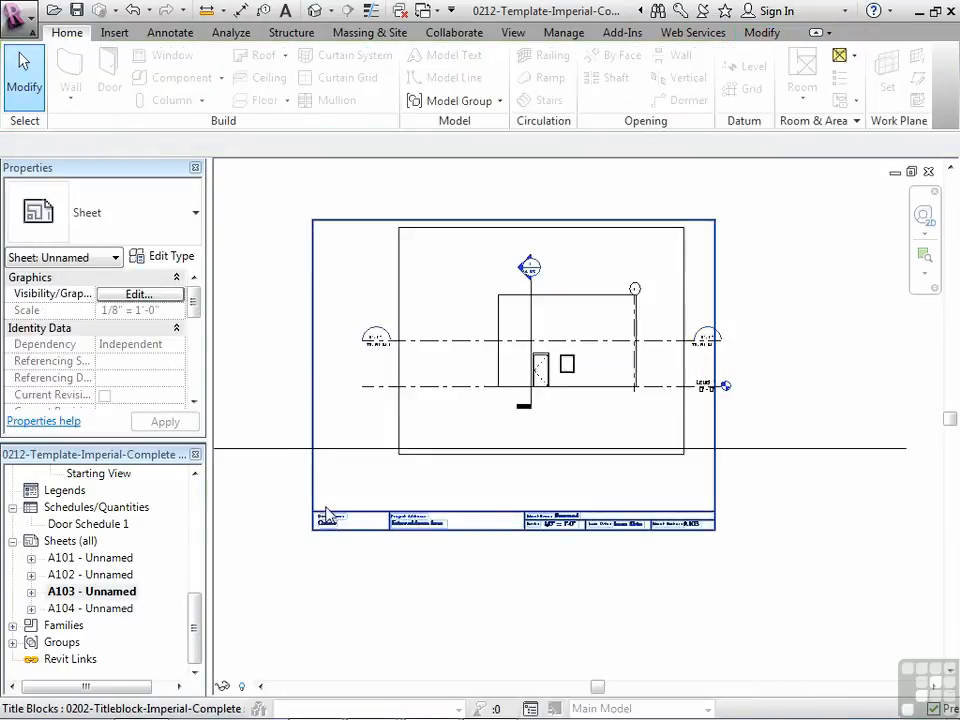
middle_click_drag(328, 507, 395, 493)
left_click(287, 450)
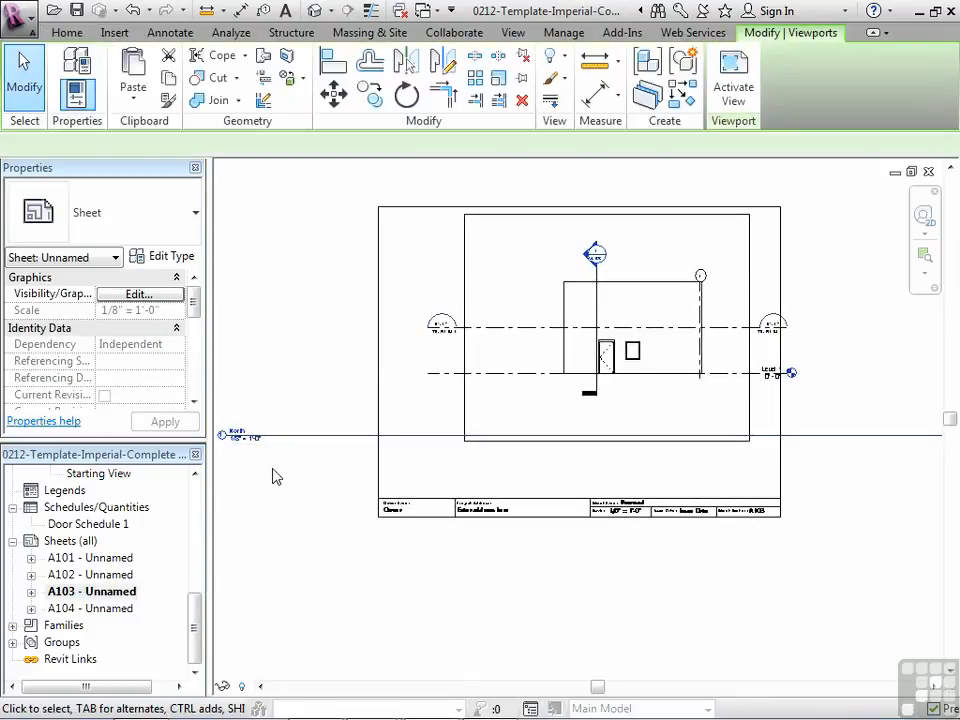
left_click_drag(272, 436, 455, 468)
scroll(334, 472, "down", 3)
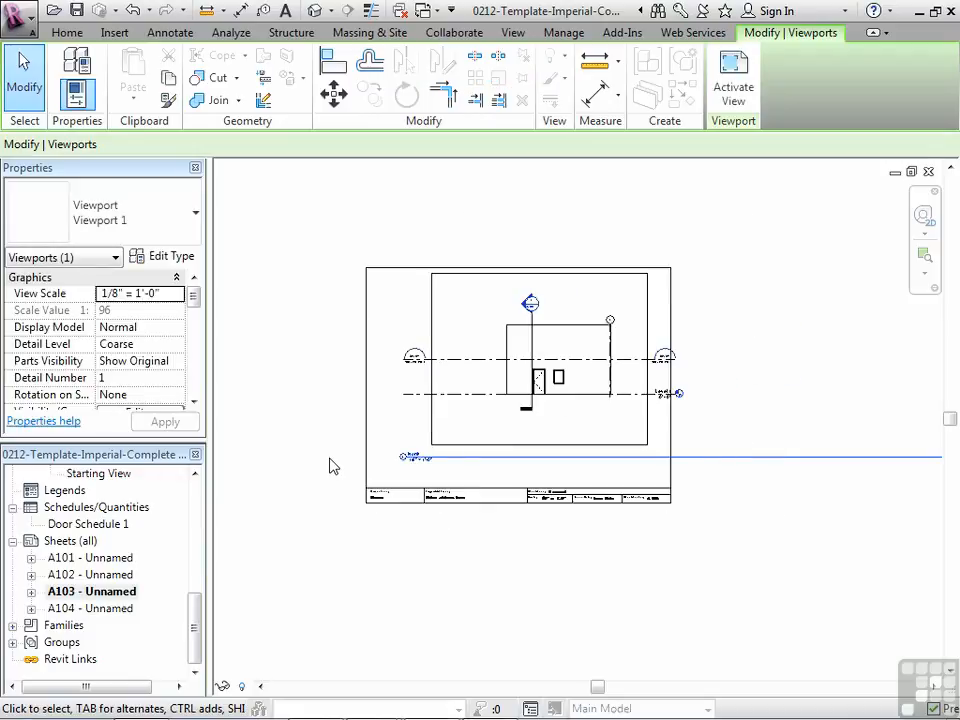
scroll(452, 368, "down", 1)
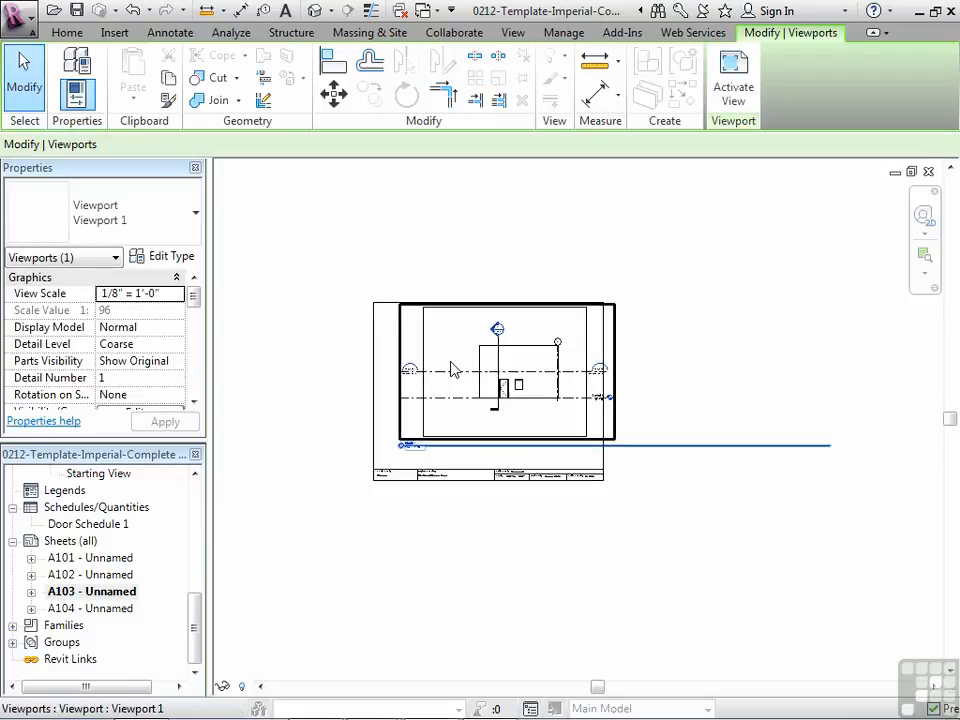
Shorten the view title's extension line so it ends near the middle of the sheet.
left_click(828, 446)
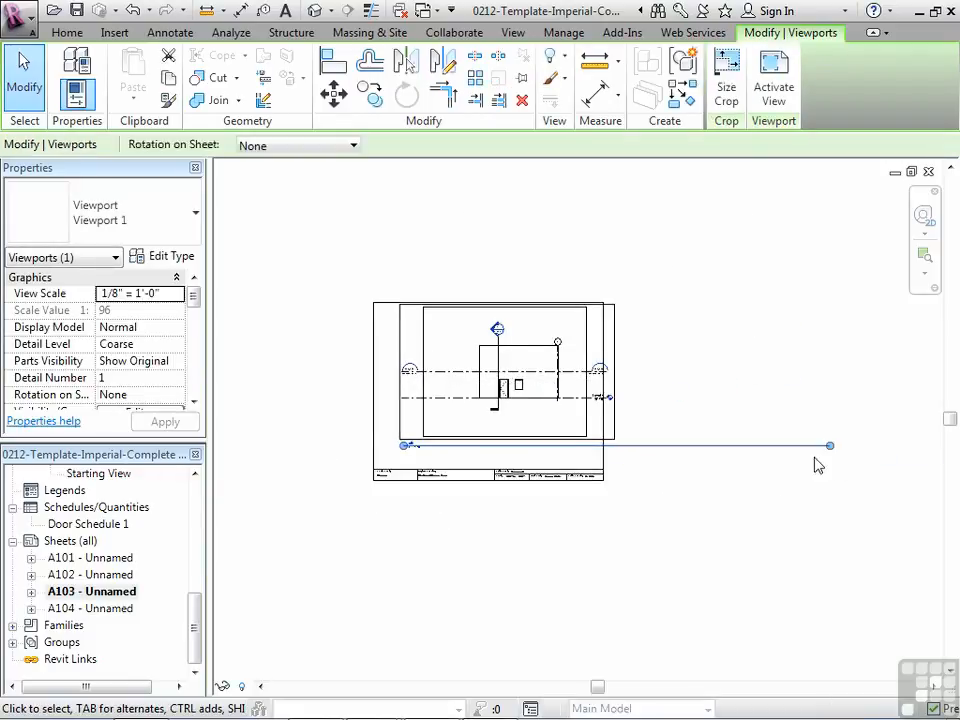
left_click_drag(577, 451, 495, 448)
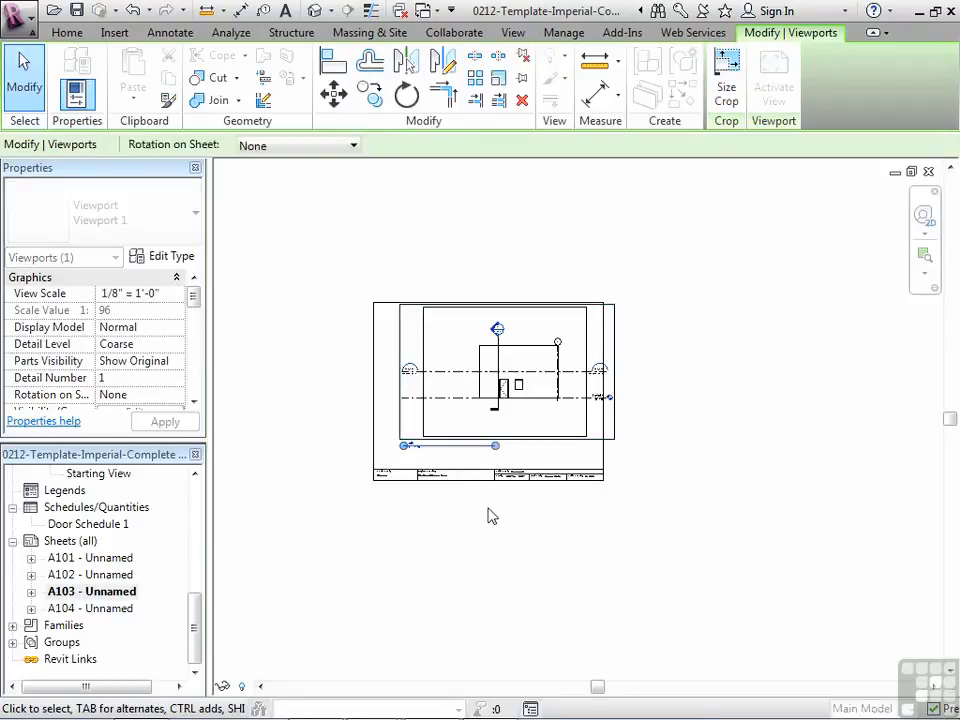
left_click(488, 509)
Shift the elevation viewport and its title sideways so they fit inside the title block border.
scroll(463, 456, "up", 4)
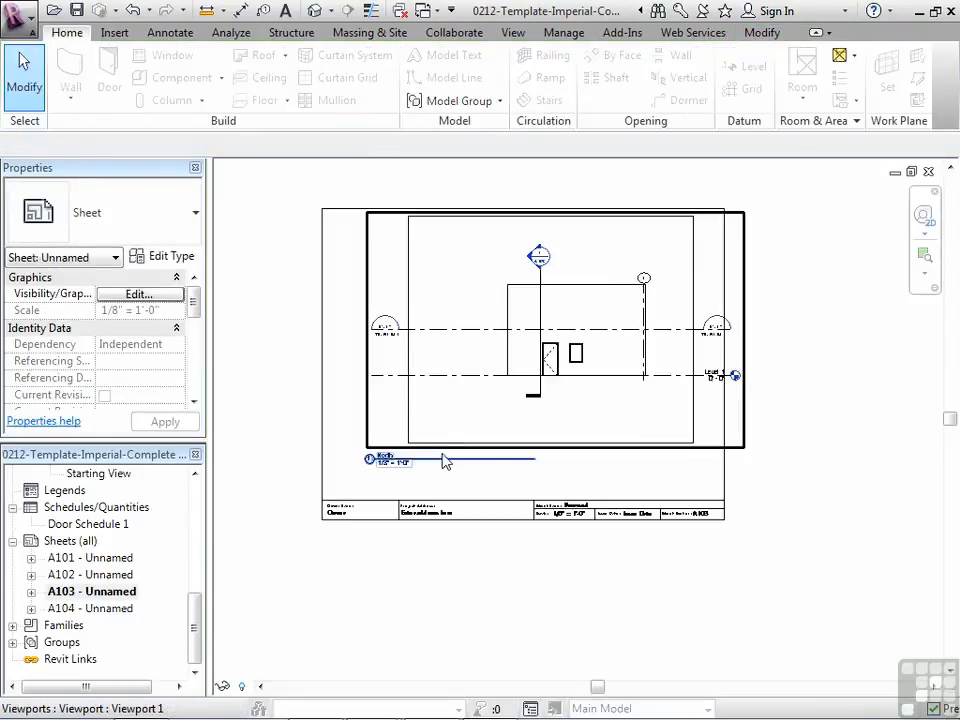
left_click(442, 449)
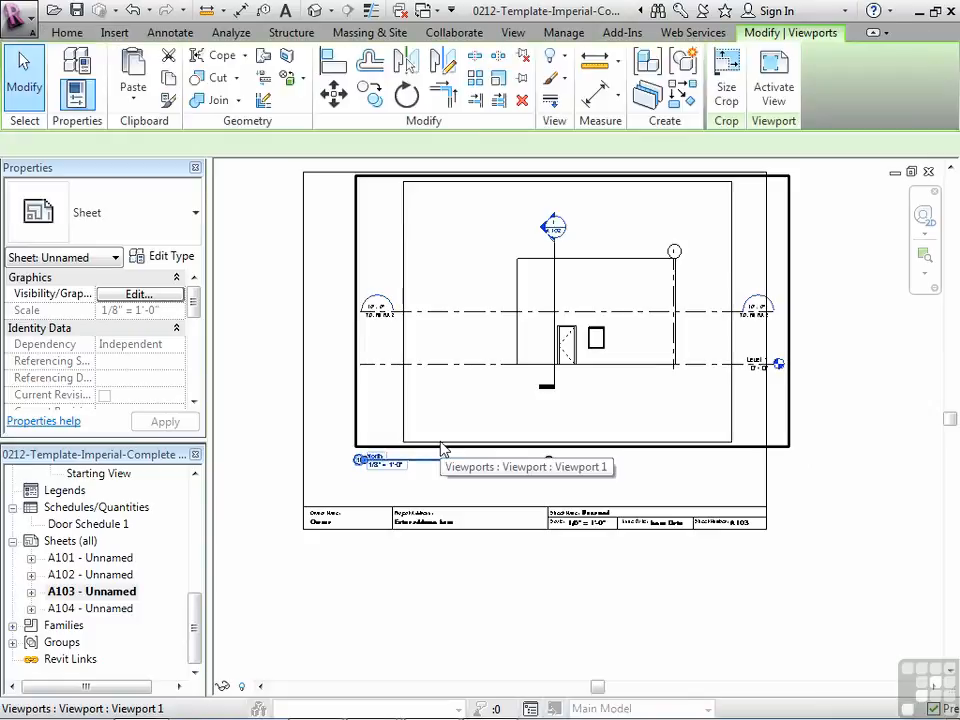
left_click_drag(436, 434, 397, 436)
left_click_drag(330, 461, 332, 467)
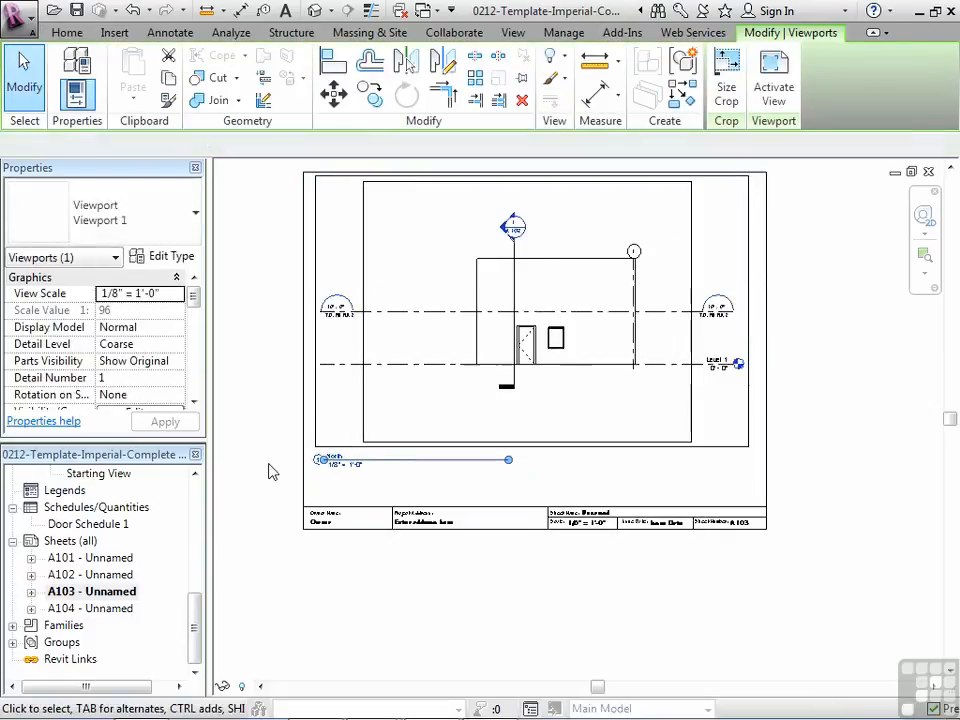
left_click(270, 471)
Duplicate the viewport type of the North view title as Viewport 2.
scroll(334, 478, "up", 3)
left_click(332, 463)
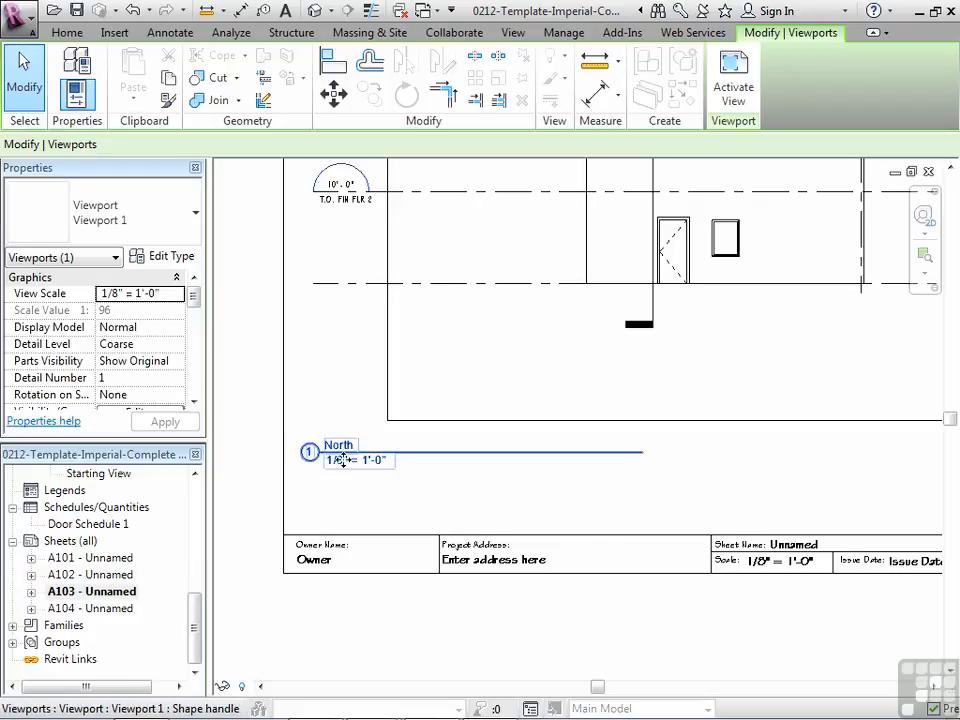
left_click(158, 257)
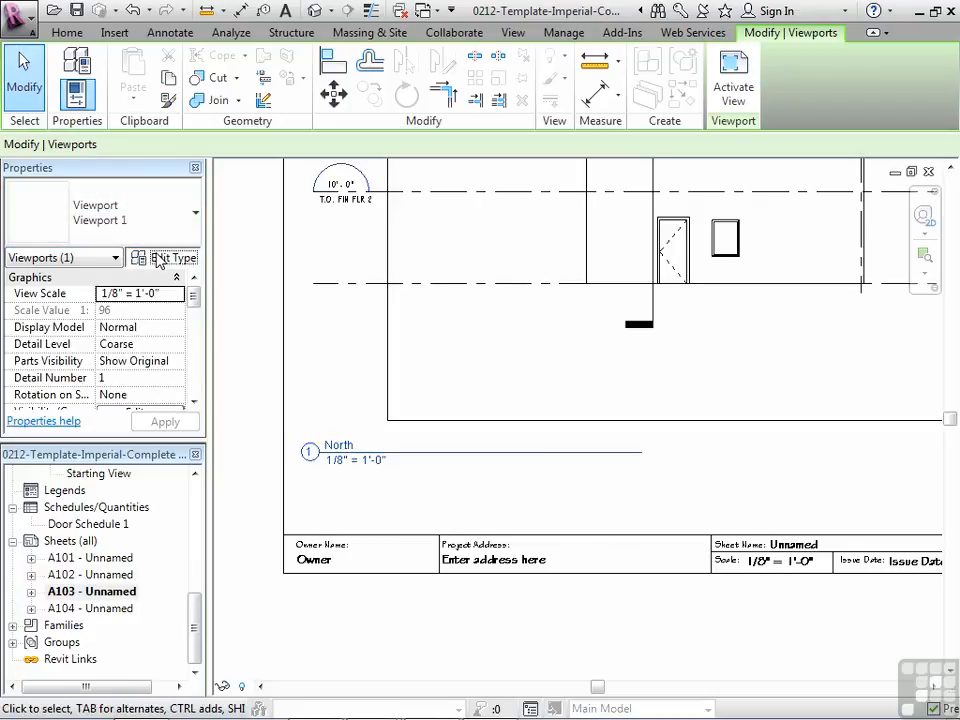
left_click(478, 172)
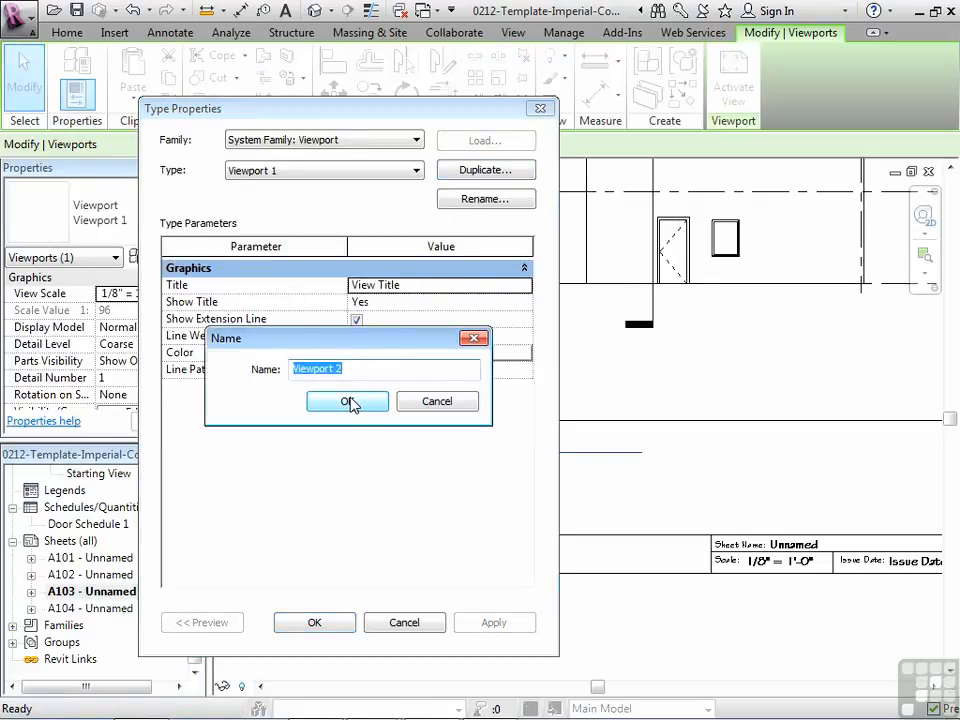
left_click(348, 402)
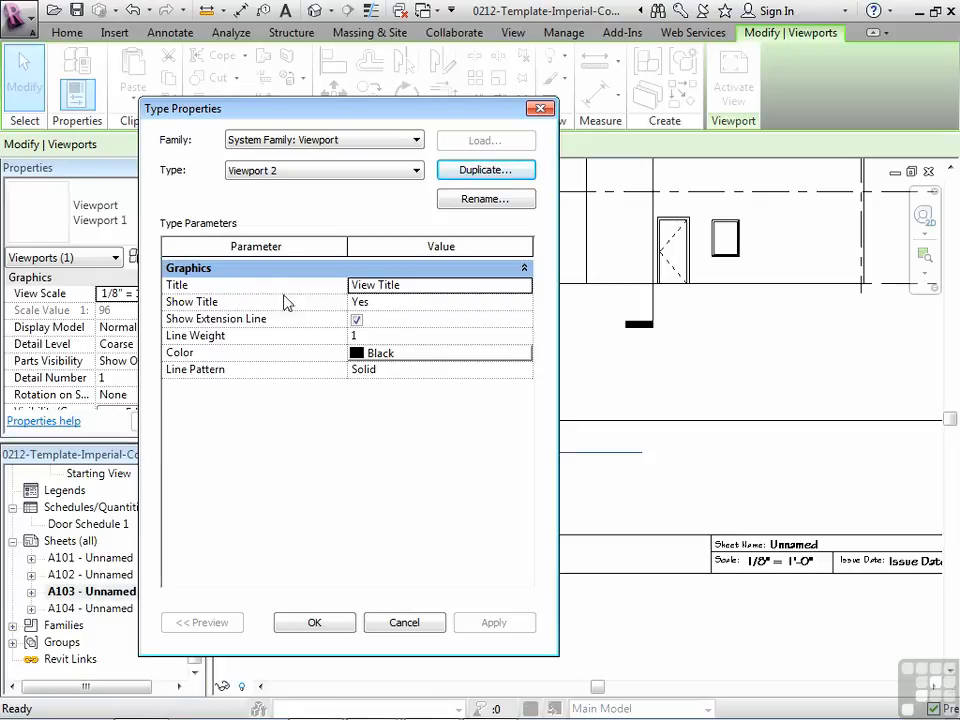
Set the Viewport 2 type's Show Title parameter to When multiple viewports and apply it to the north elevation.
left_click(411, 287)
left_click(523, 286)
left_click(523, 286)
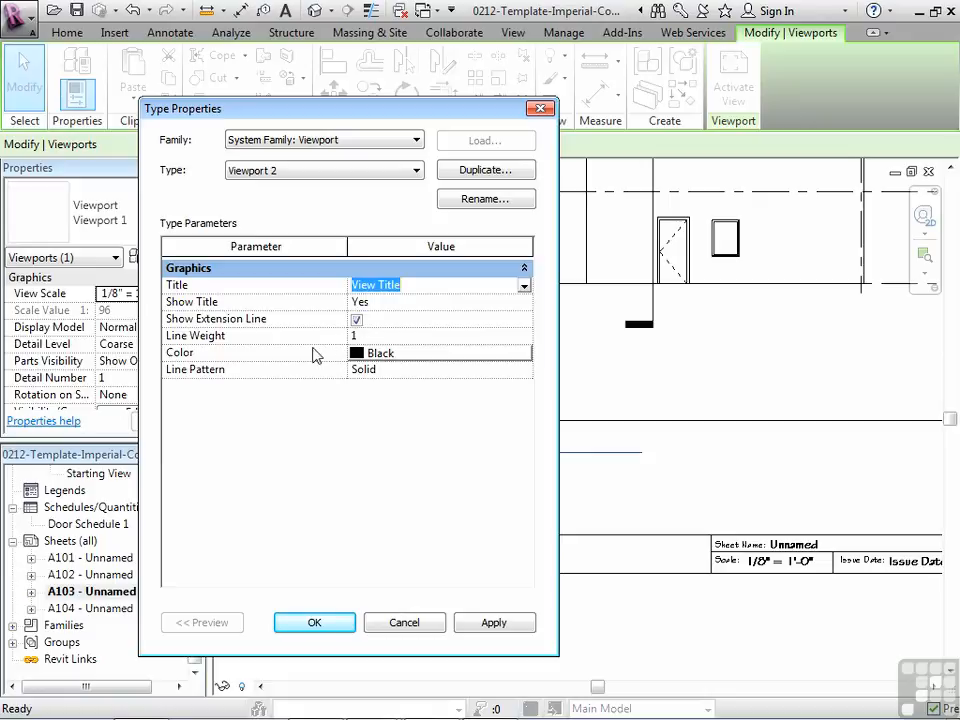
left_click(427, 302)
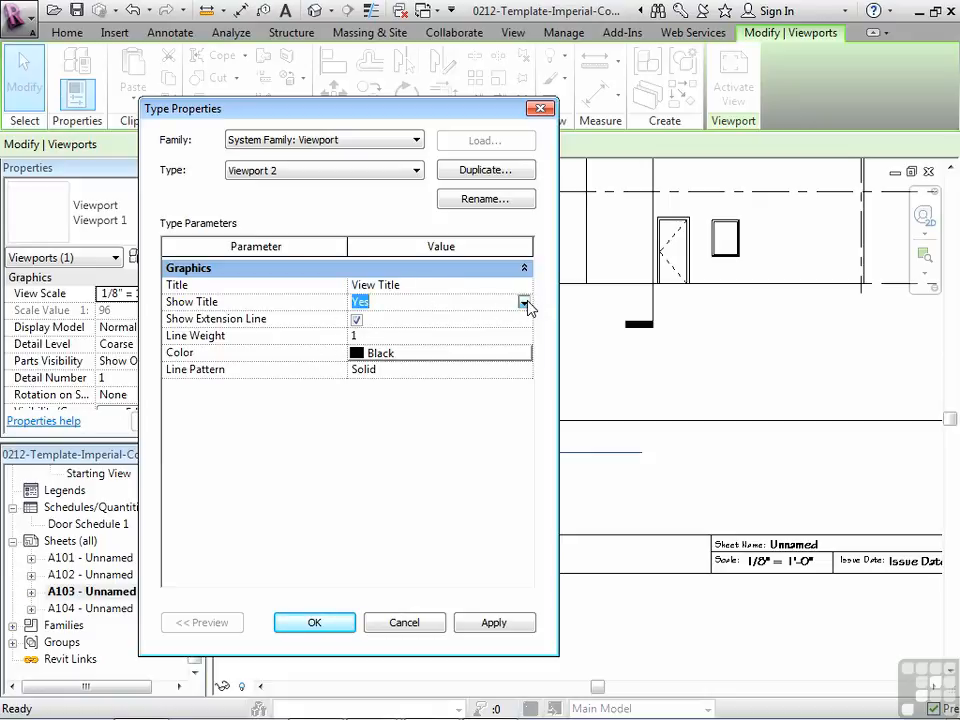
left_click(524, 303)
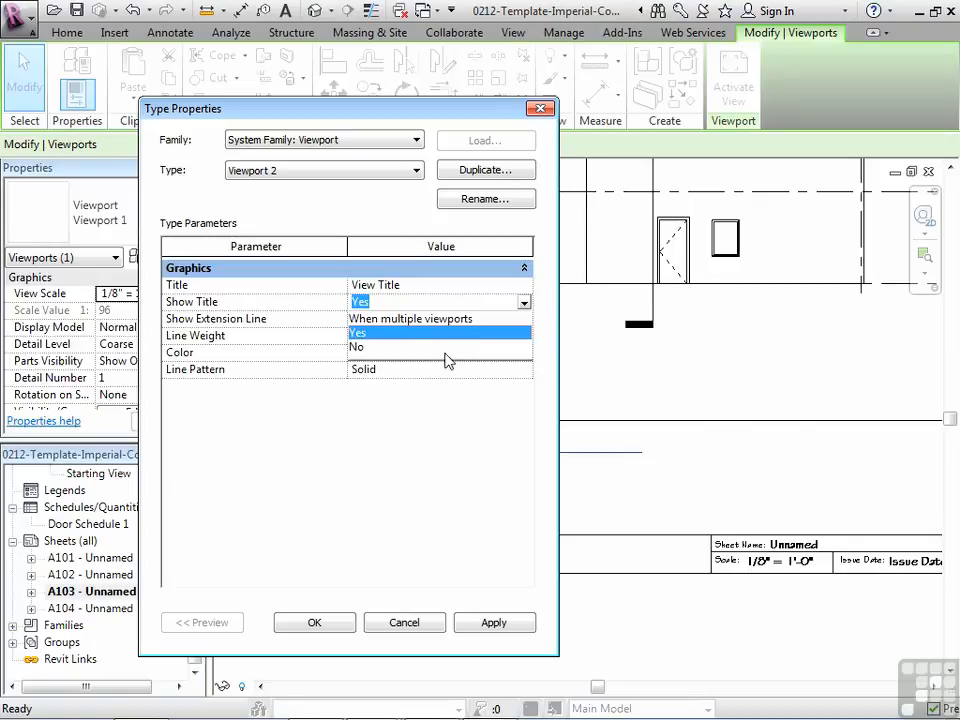
left_click(429, 319)
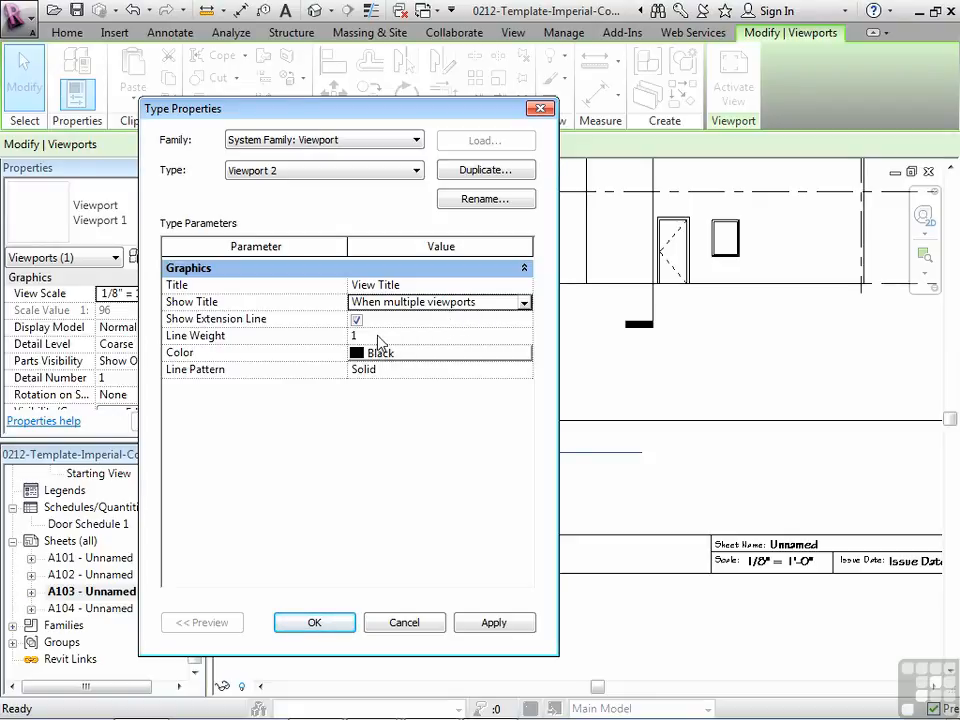
left_click(379, 336)
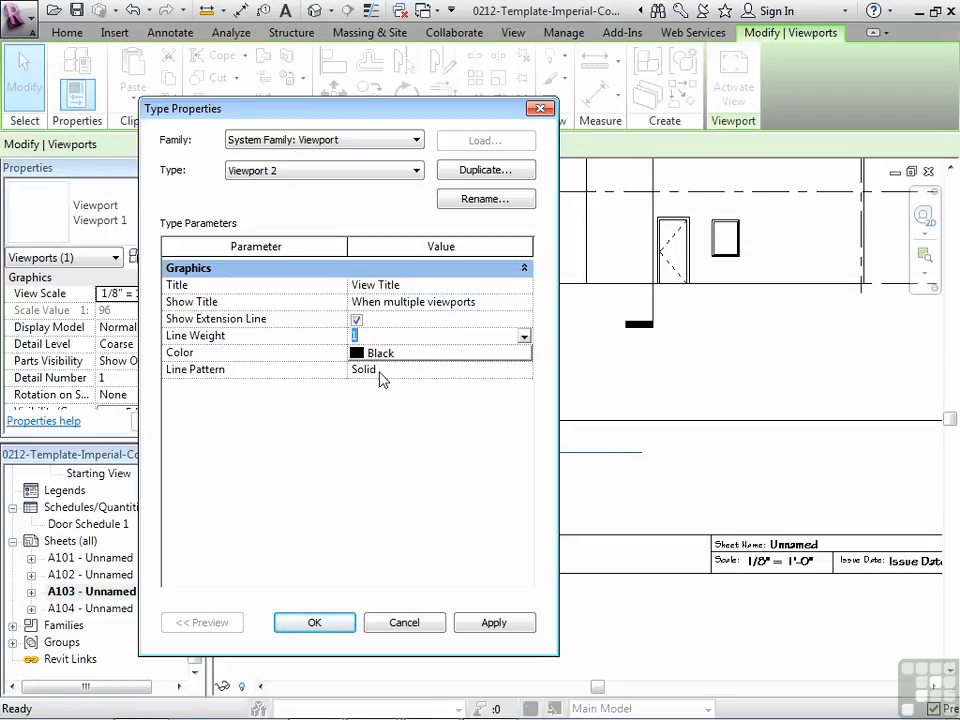
left_click(318, 623)
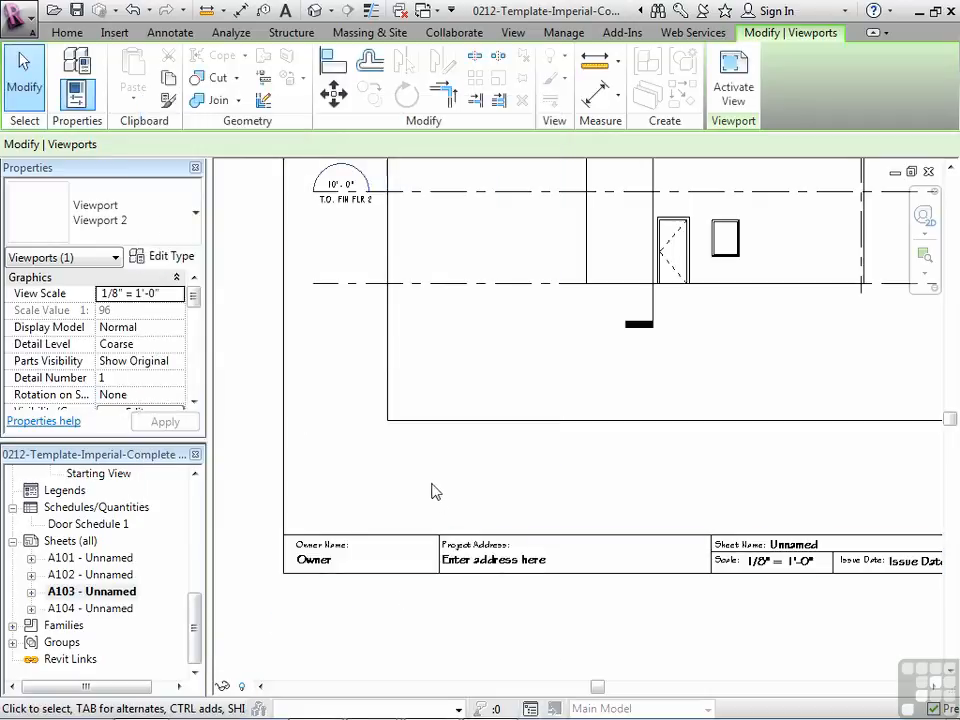
left_click(265, 464)
scroll(274, 439, "down", 2)
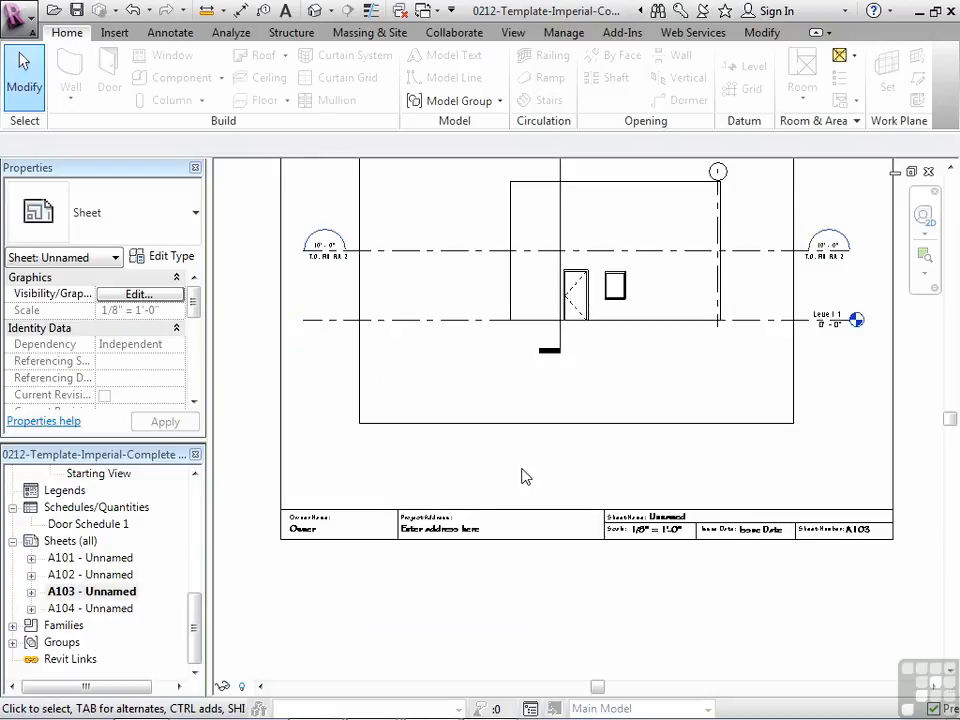
Place the West elevation on sheet A103 below the north elevation, then undo the placement.
left_click_drag(197, 624, 200, 558)
left_click_drag(79, 574, 440, 510)
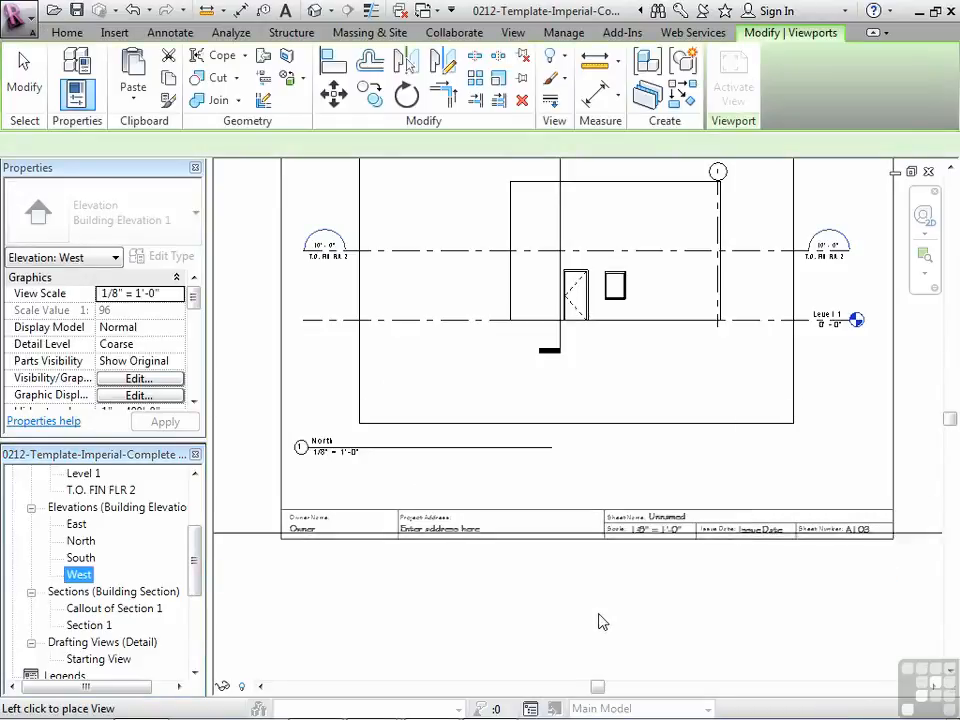
left_click(408, 512)
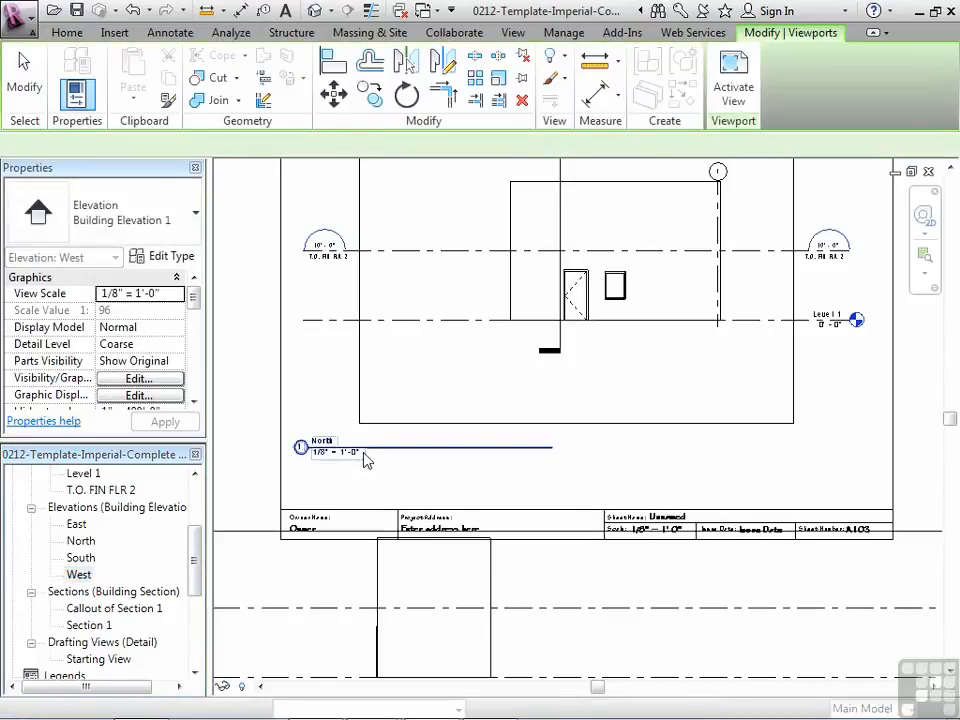
left_click(387, 580)
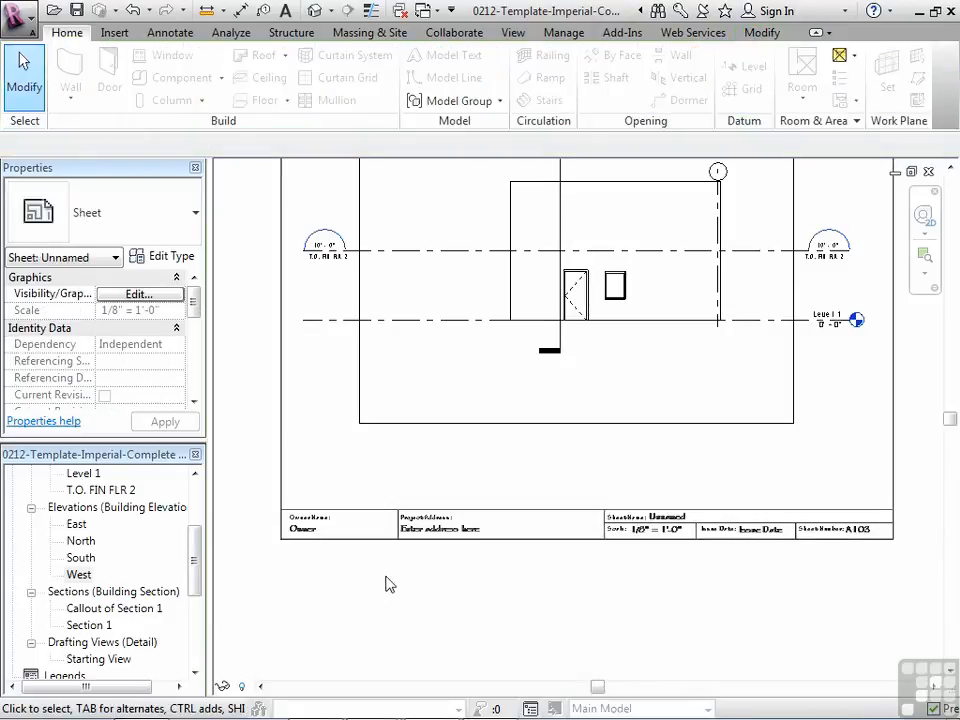
Set Show Title to Yes in the type properties of the north elevation's viewport.
left_click(432, 430)
left_click(170, 257)
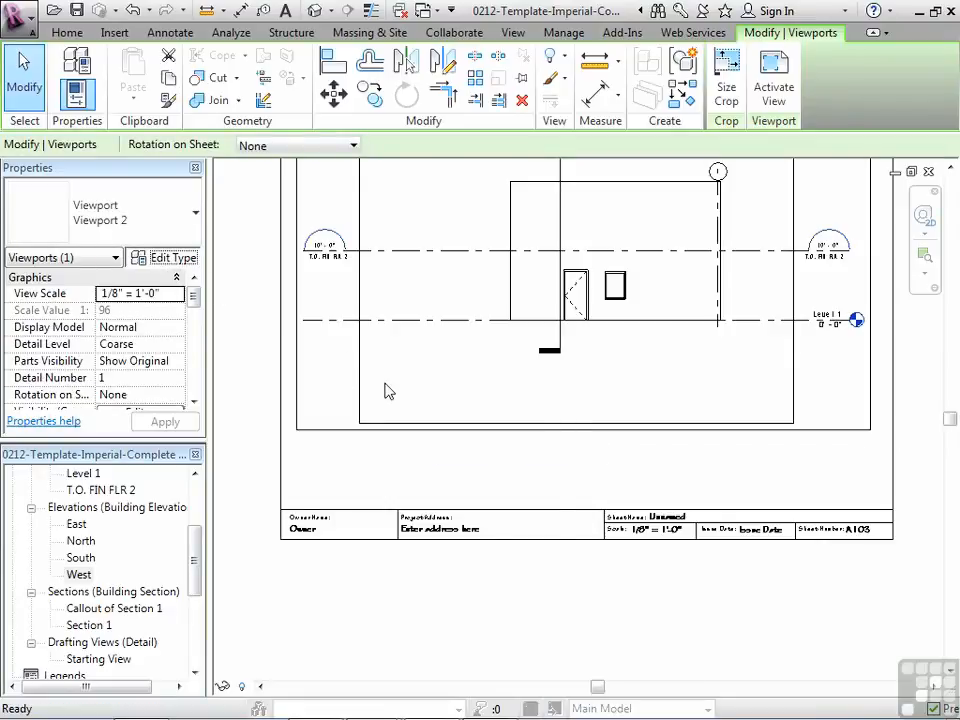
left_click(357, 303)
left_click(522, 302)
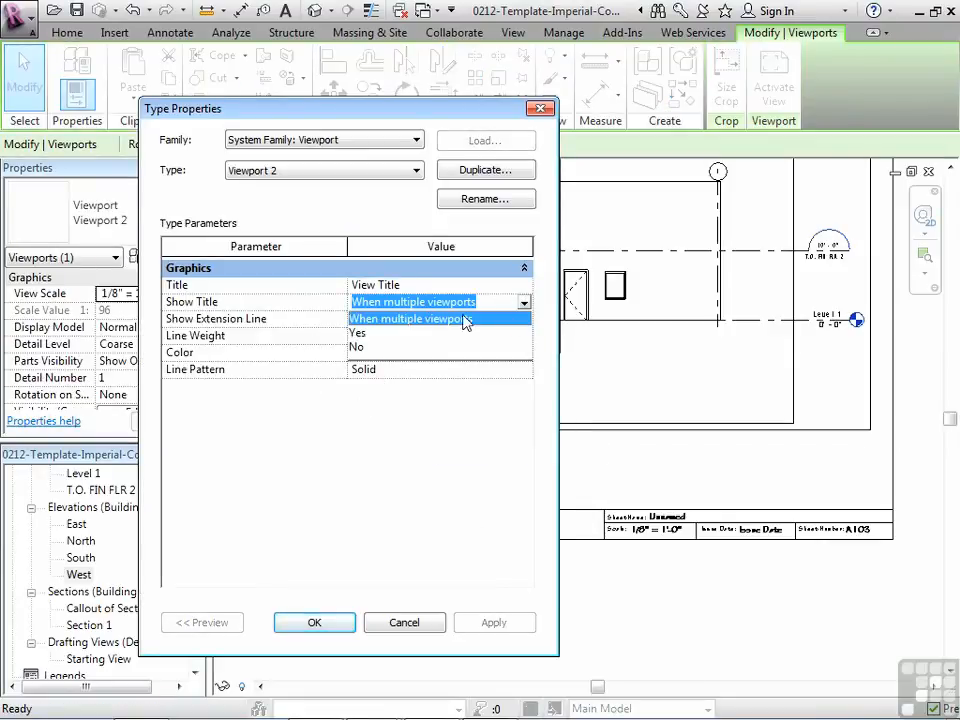
left_click(385, 333)
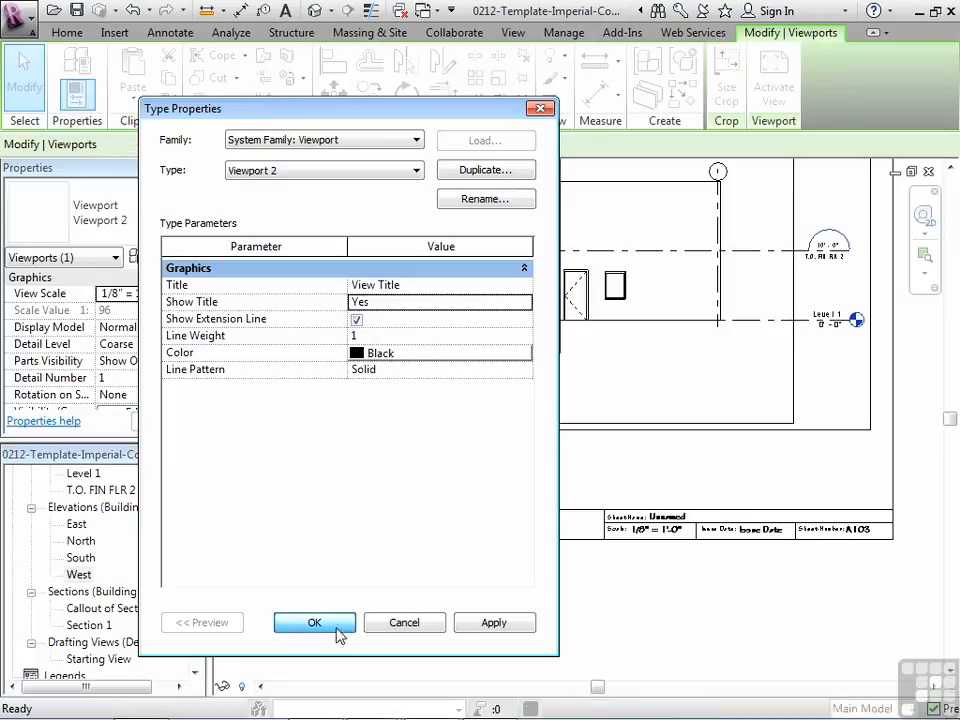
left_click(314, 622)
left_click(533, 475)
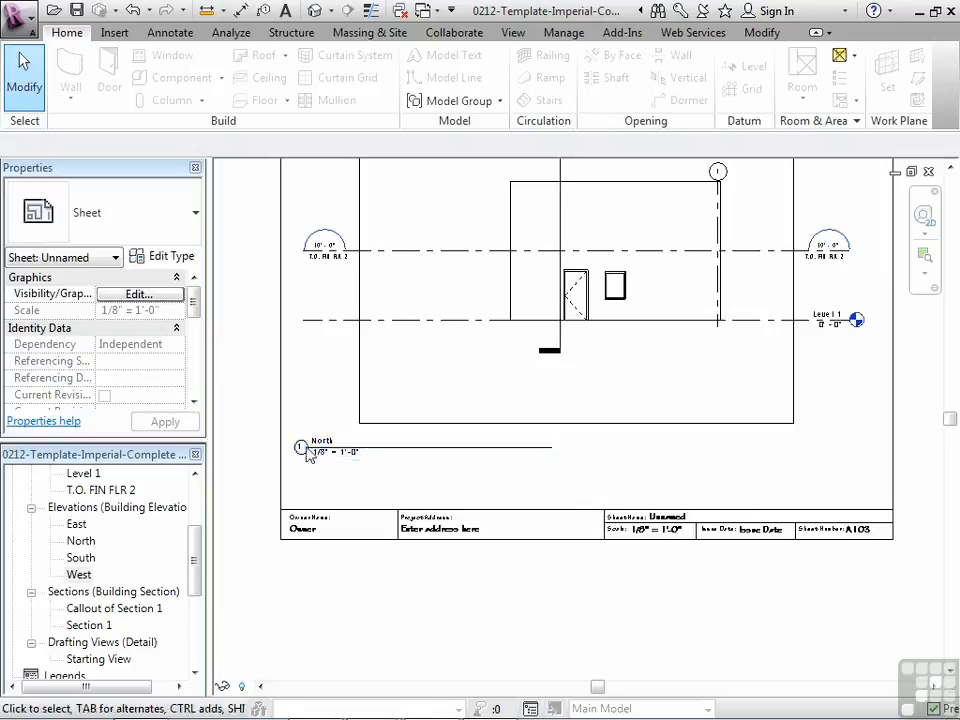
Open the View Title w Sheet-Ref Sheet family from the Annotations folder of the US Imperial library.
left_click(22, 20)
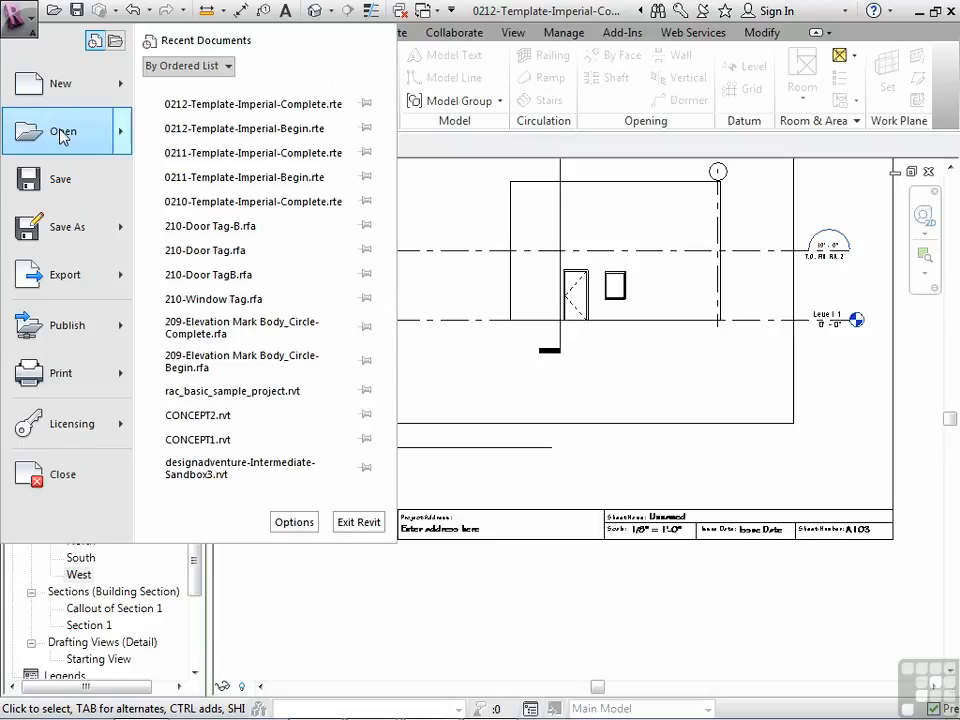
mouse_move(58, 128)
left_click(222, 155)
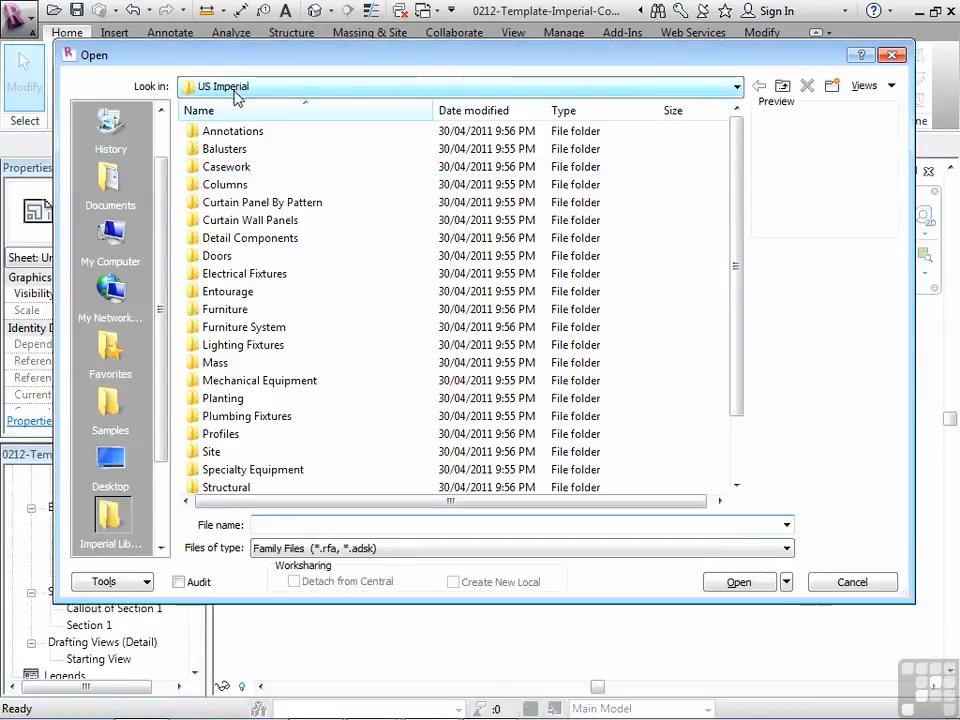
double_click(222, 131)
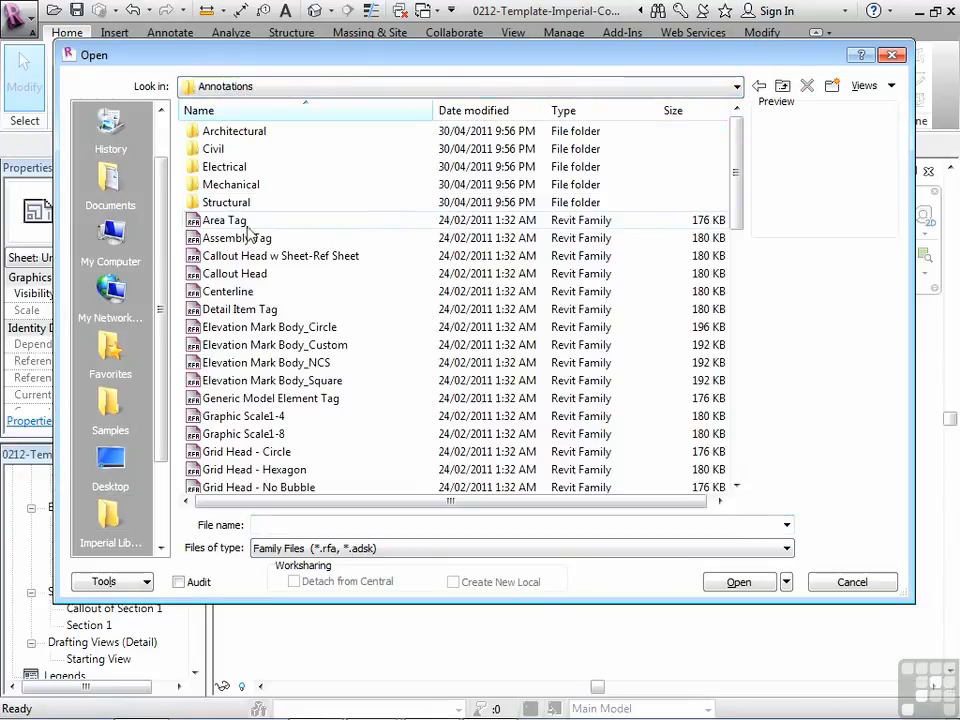
left_click(251, 418)
scroll(252, 428, "down", 2)
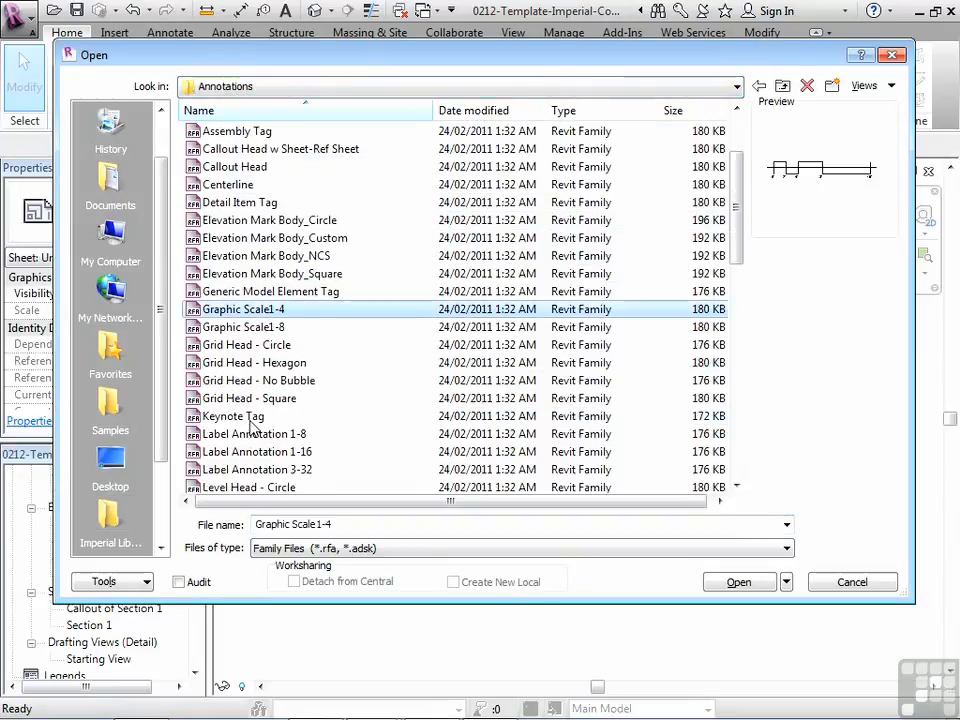
scroll(252, 428, "down", 5)
scroll(250, 425, "down", 5)
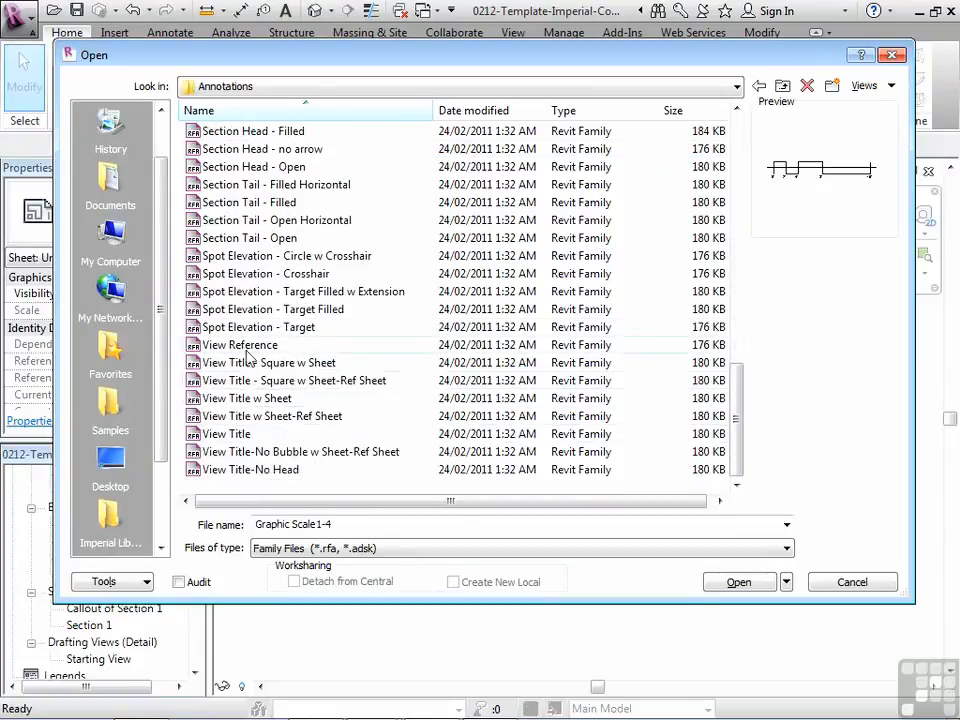
left_click(245, 399)
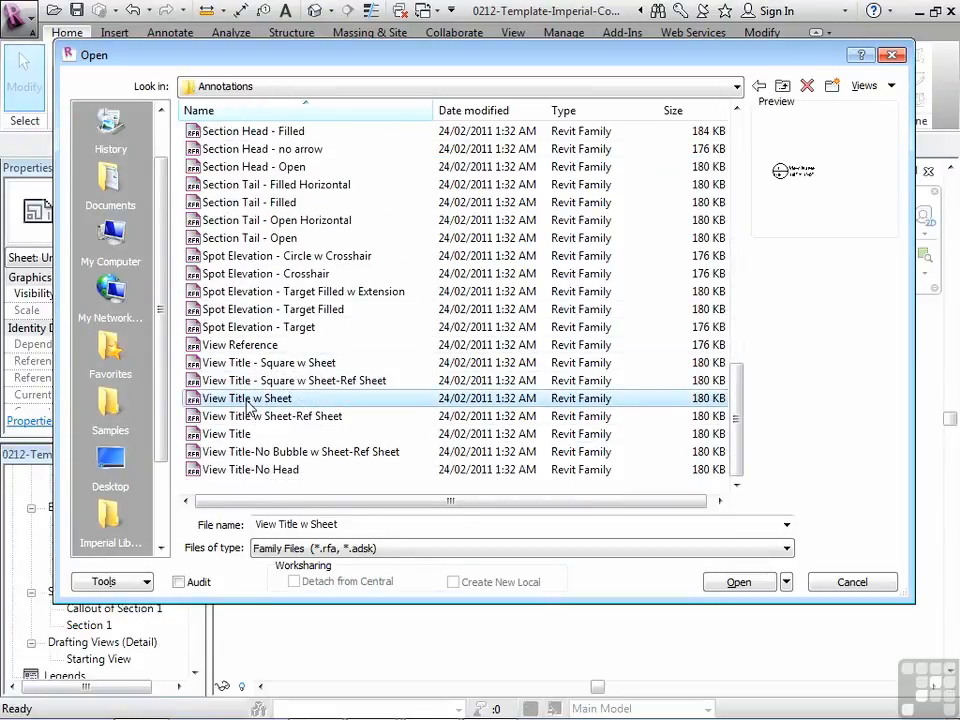
left_click(255, 415)
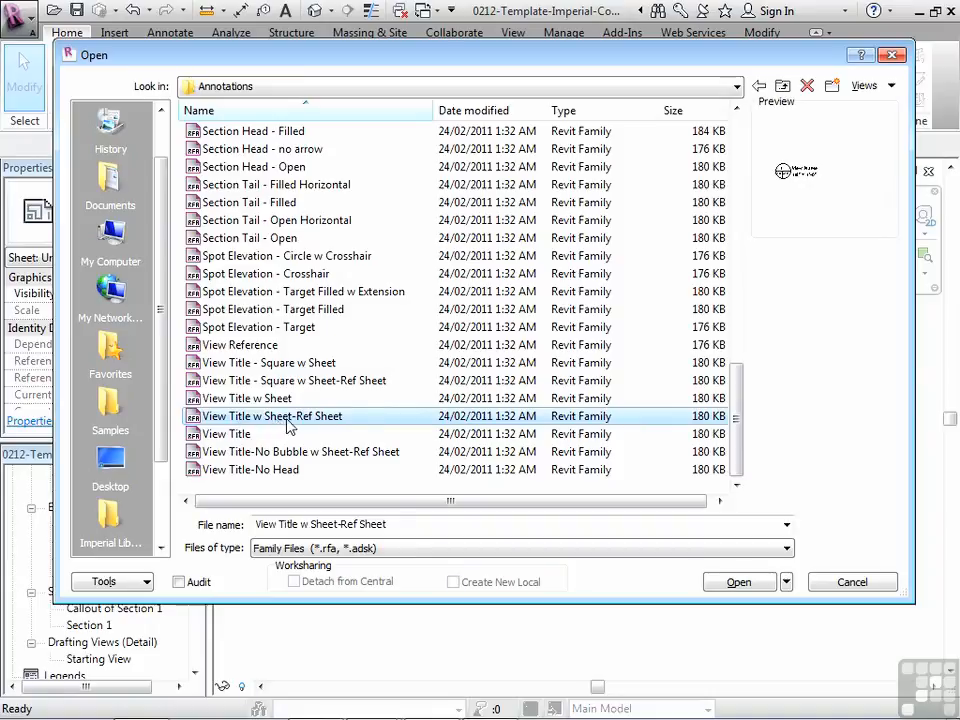
left_click(735, 581)
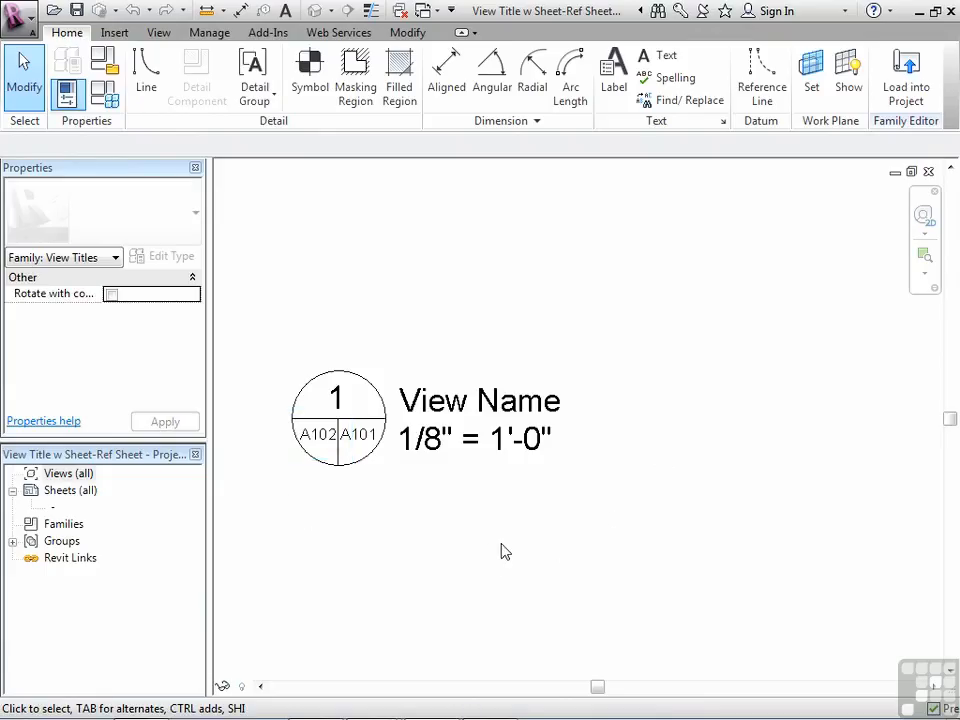
Save the view title family as 0212-View Title-A in the RAC 2012 Intermediate folder.
left_click(15, 17)
mouse_move(78, 231)
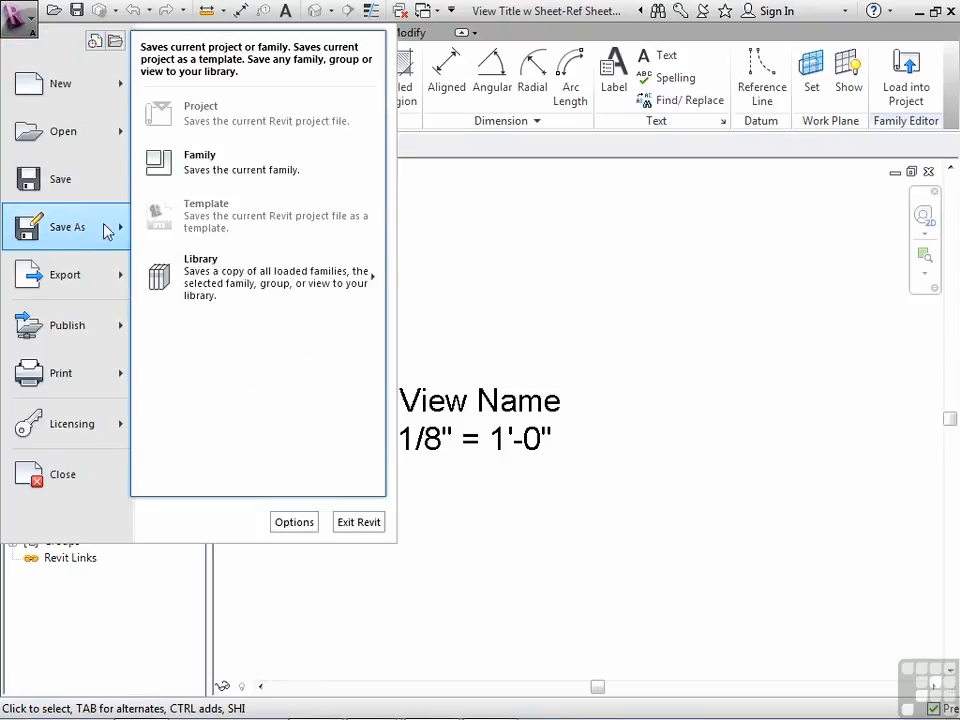
left_click(224, 172)
left_click(54, 116)
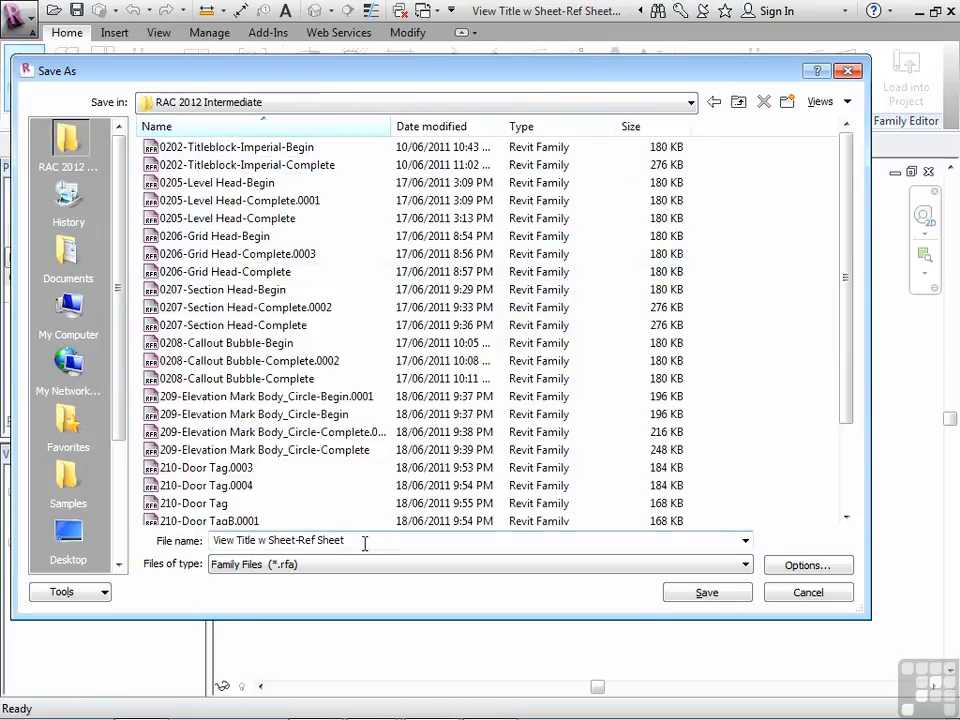
left_click(383, 543)
left_click_drag(848, 409, 847, 497)
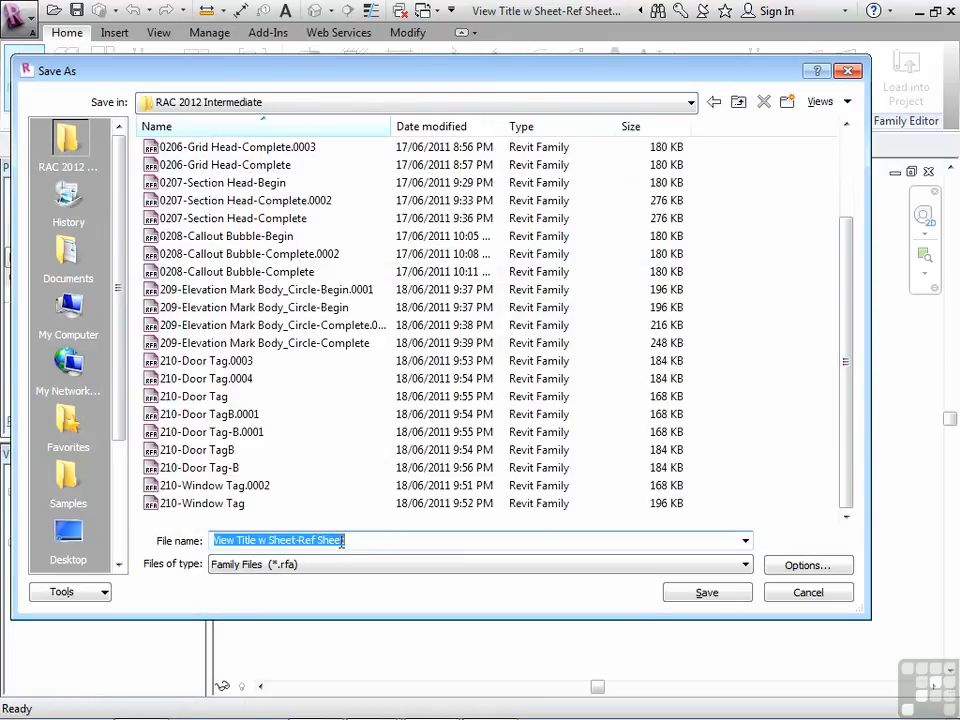
type("0212-")
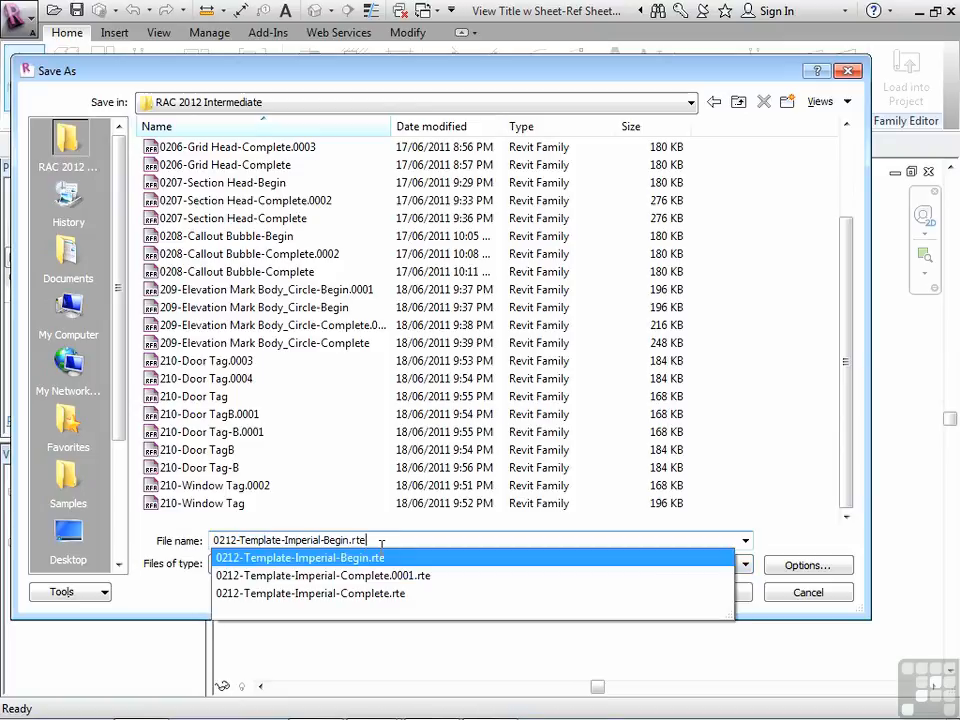
type("View ")
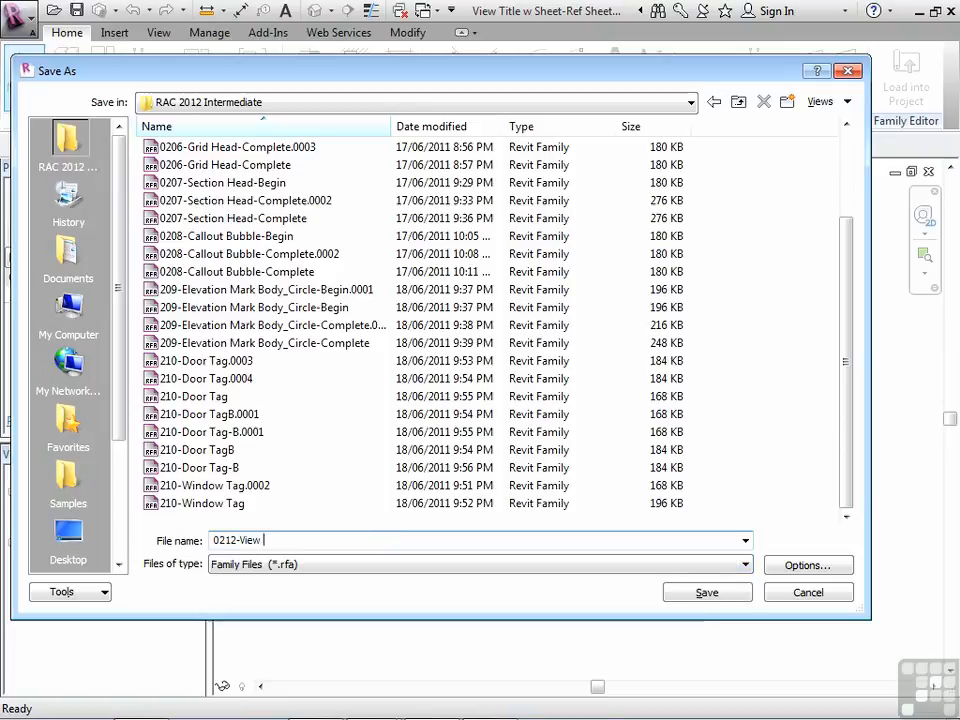
type("Title-A")
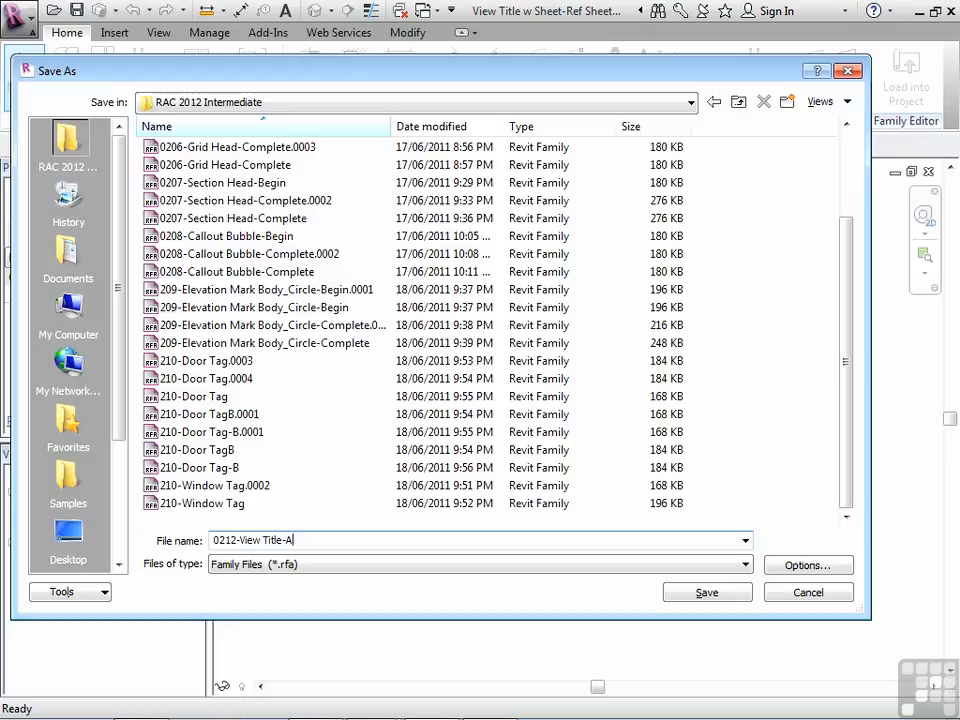
left_click(797, 566)
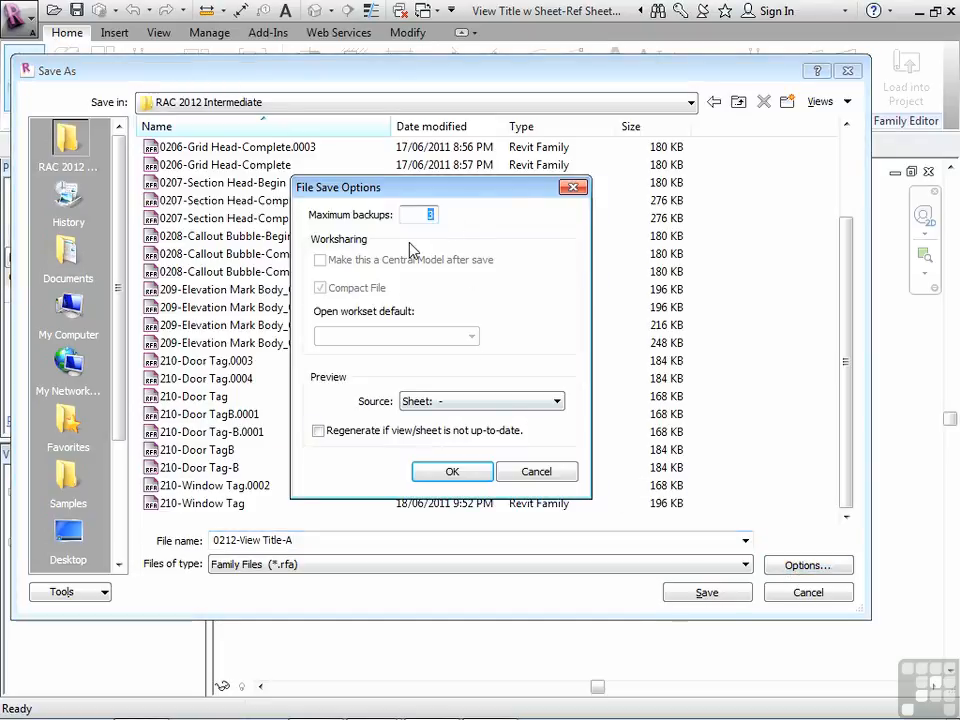
left_click(451, 470)
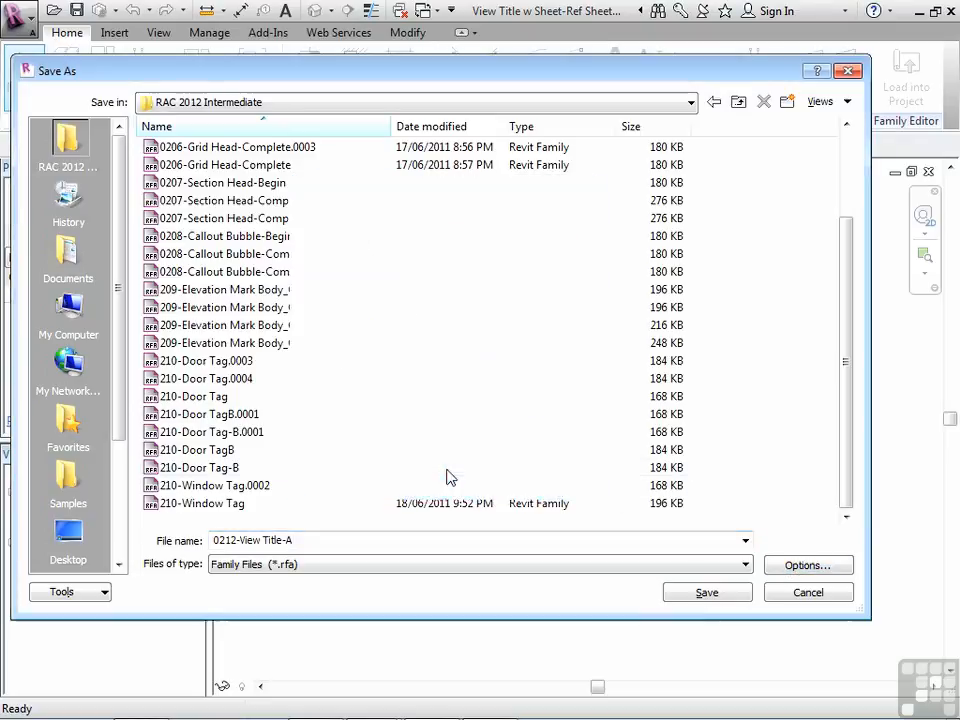
left_click(684, 598)
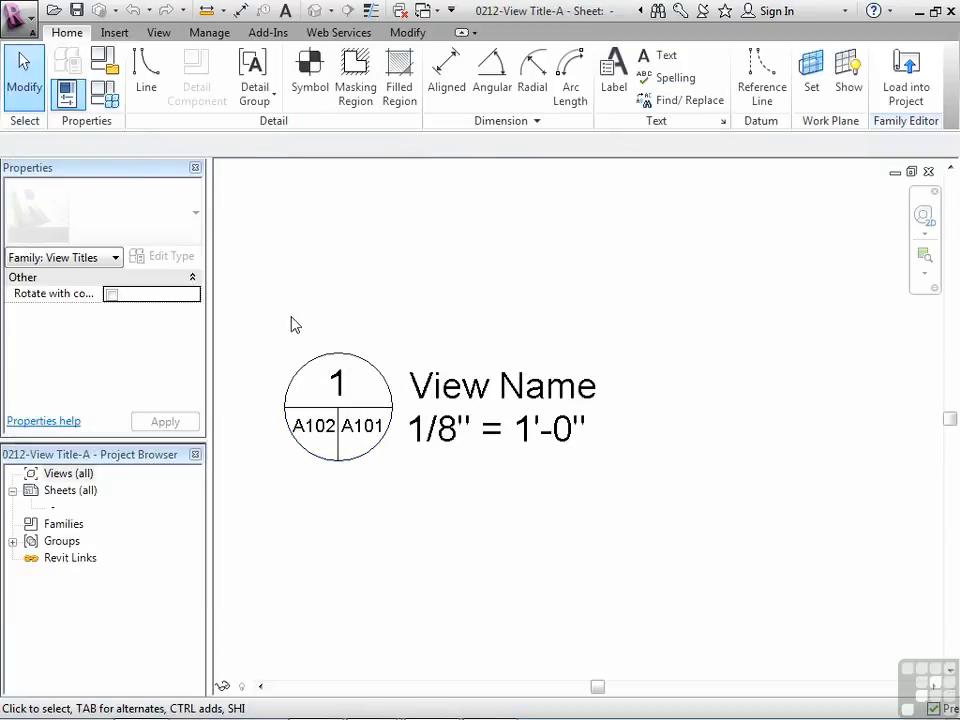
Save the family and duplicate the View Name label's type as Label 1.
left_click(76, 10)
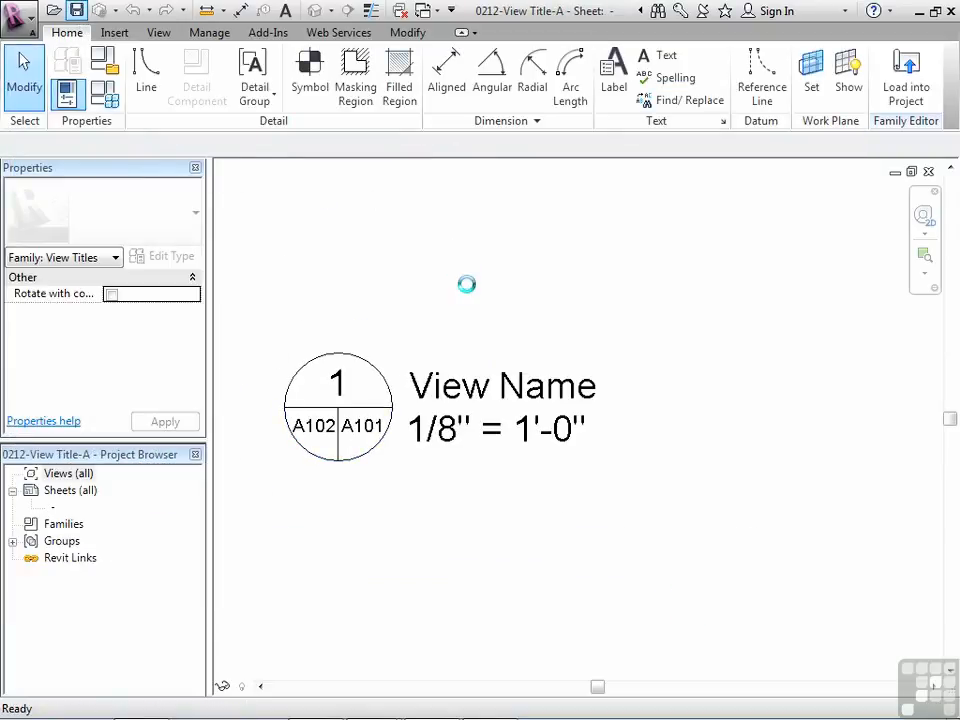
left_click(456, 398)
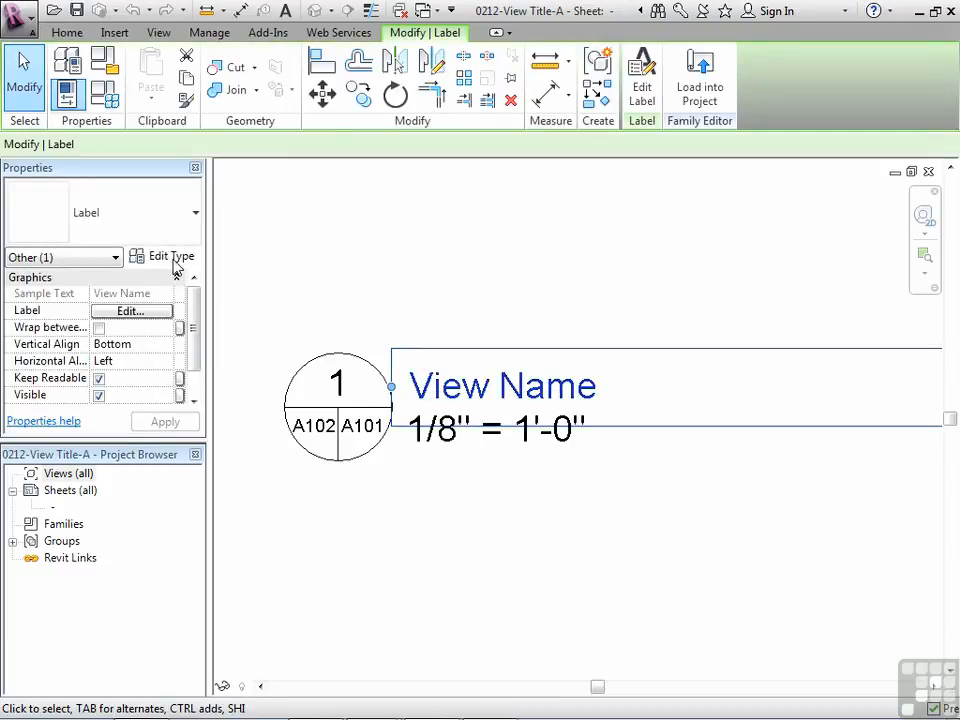
left_click(172, 258)
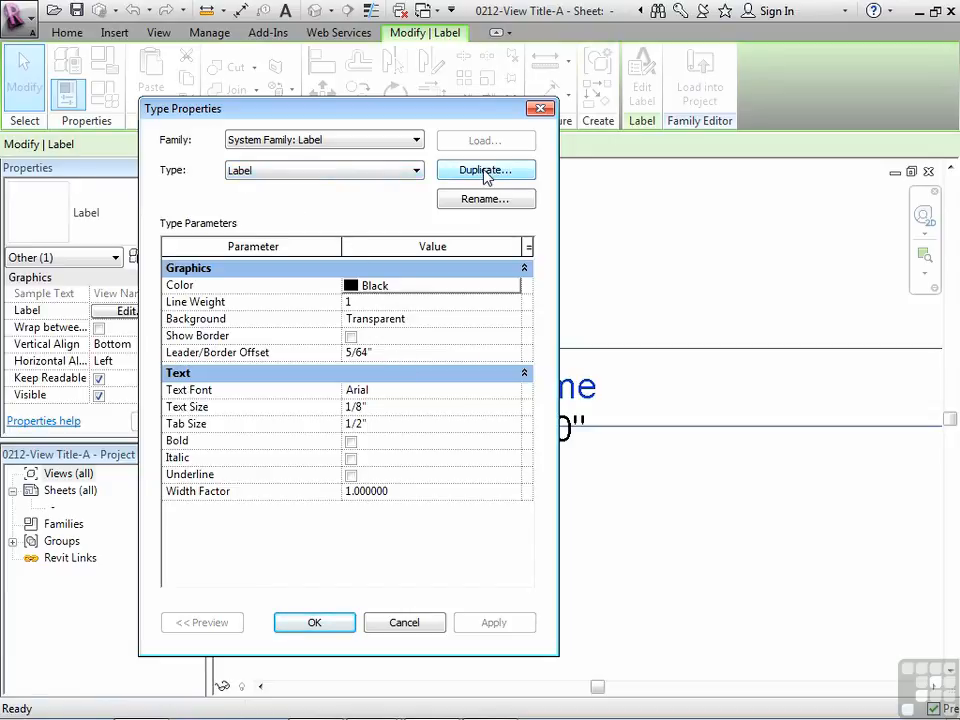
left_click(487, 173)
left_click(350, 372)
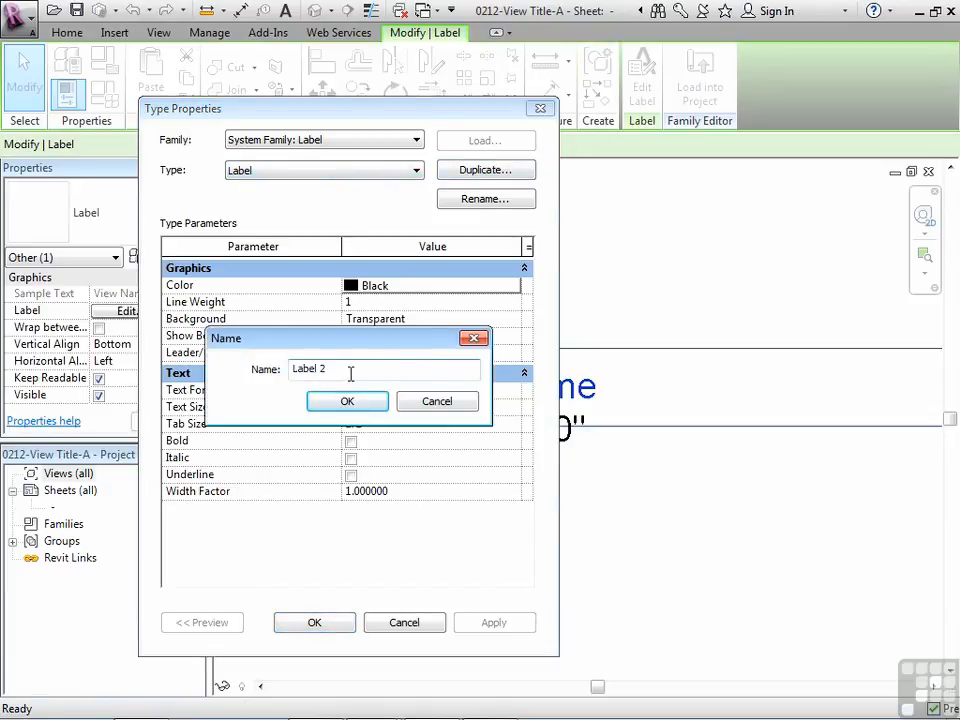
type("1")
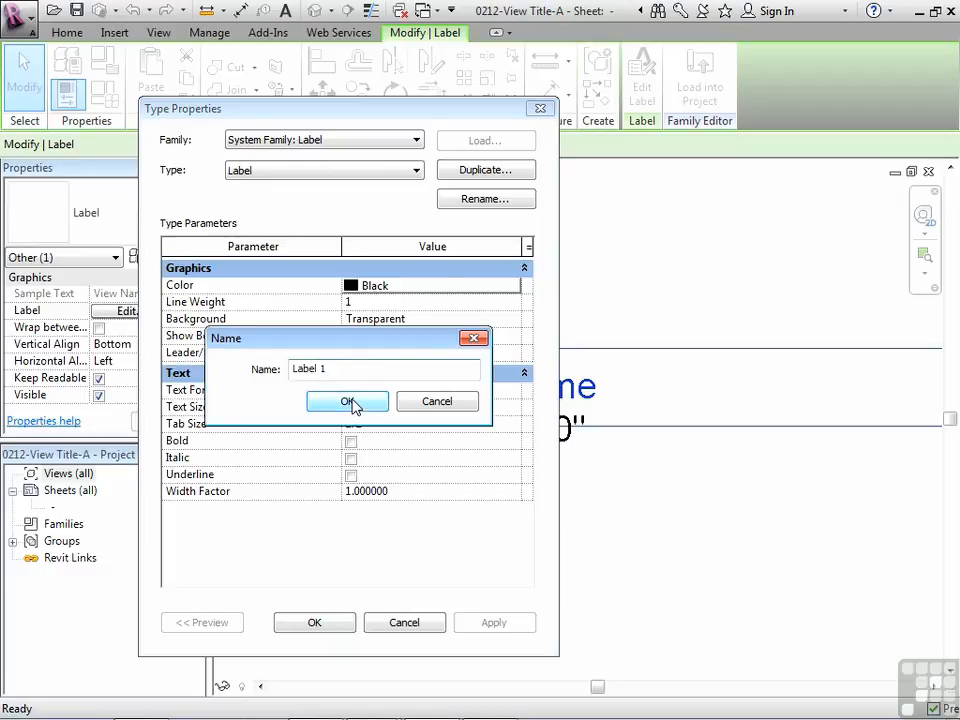
left_click(353, 404)
Set the text font of the Label 1 type to Stylus BT.
left_click(392, 390)
type("Stylus BT")
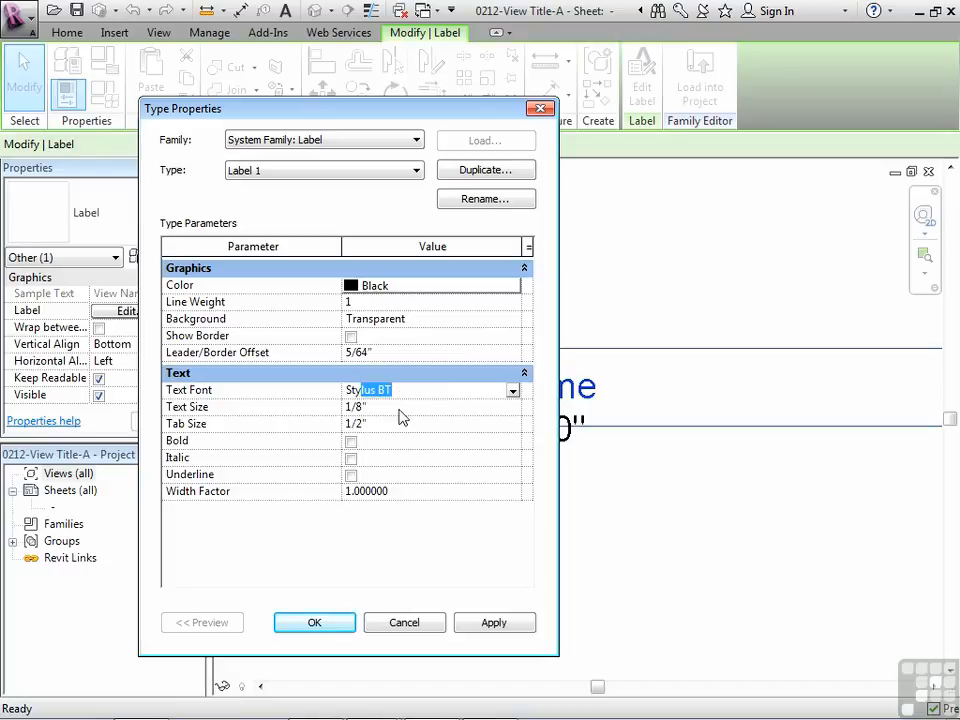
key("Tab")
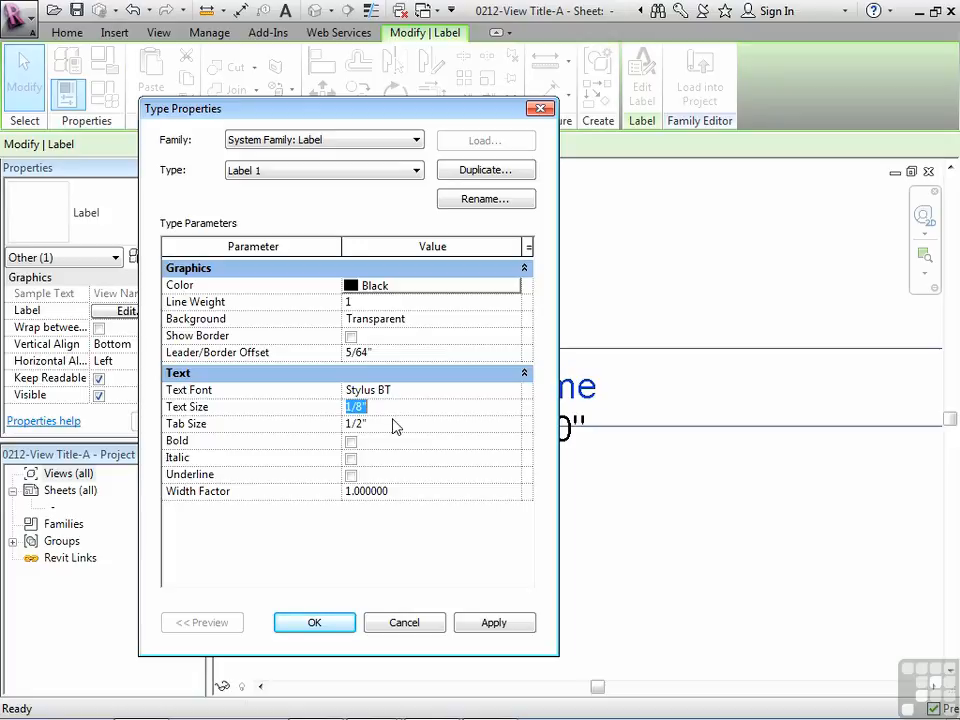
left_click(315, 622)
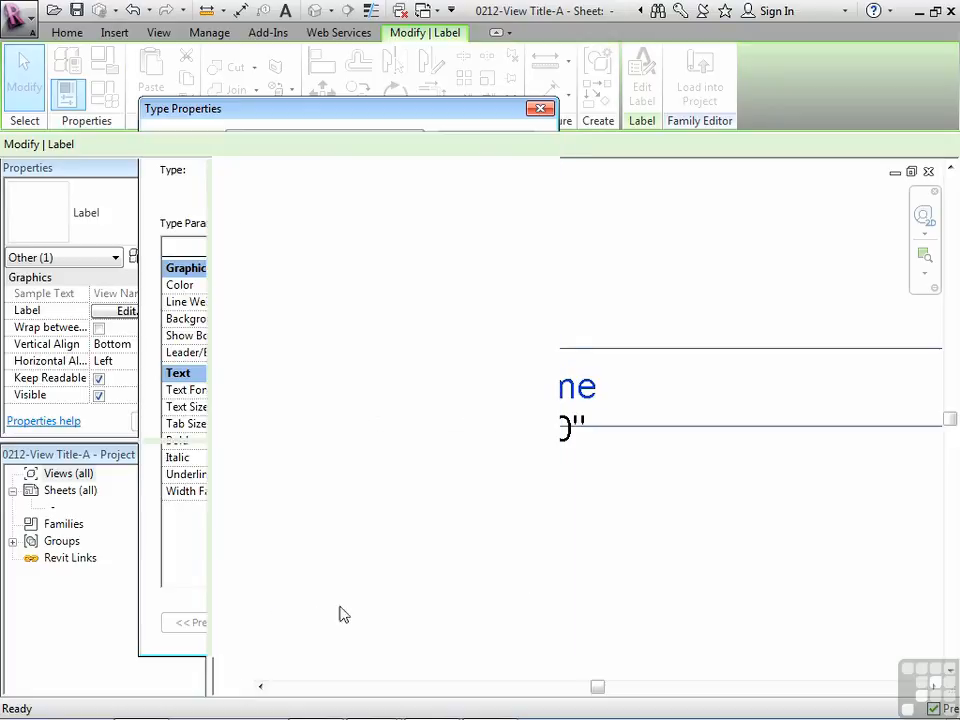
left_click(510, 527)
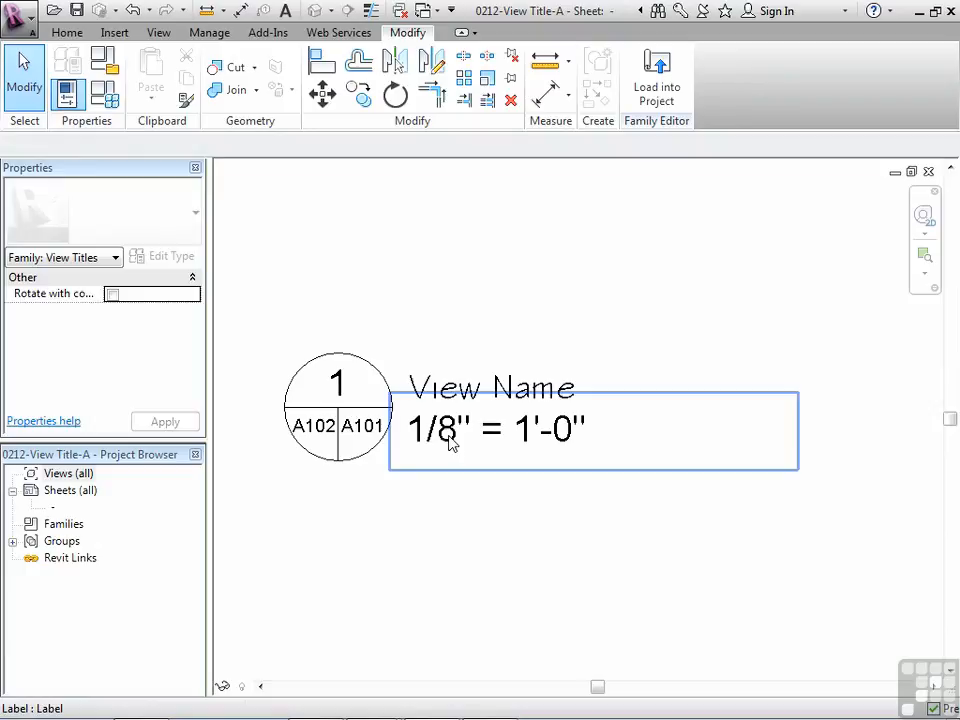
Change the scale label and the detail number label in the circle to the Label 1 type.
left_click(450, 442)
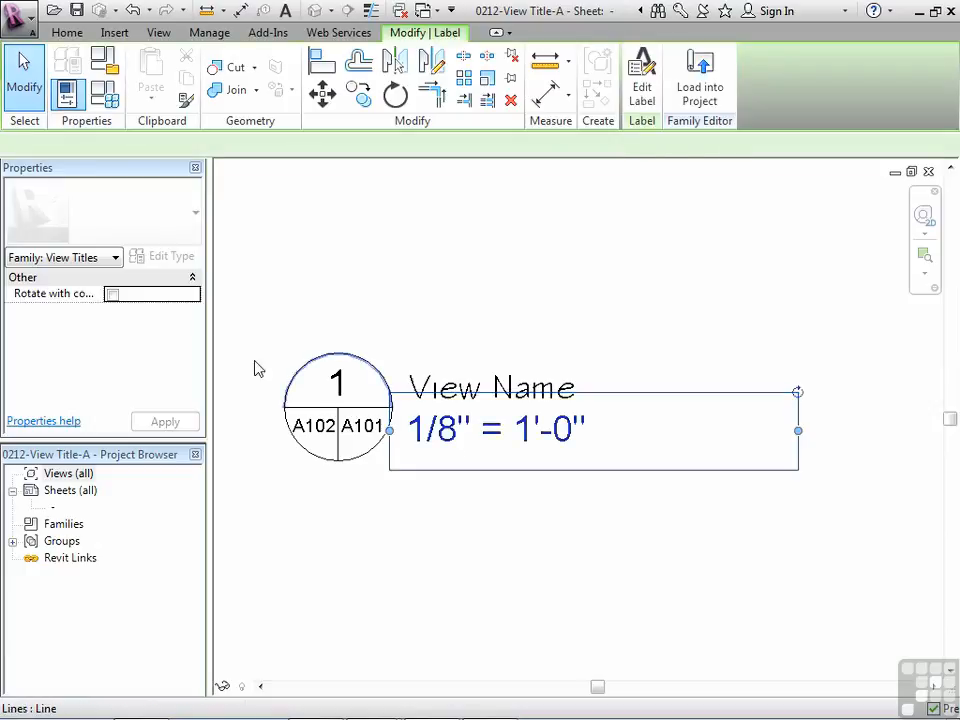
left_click(101, 242)
left_click(94, 341)
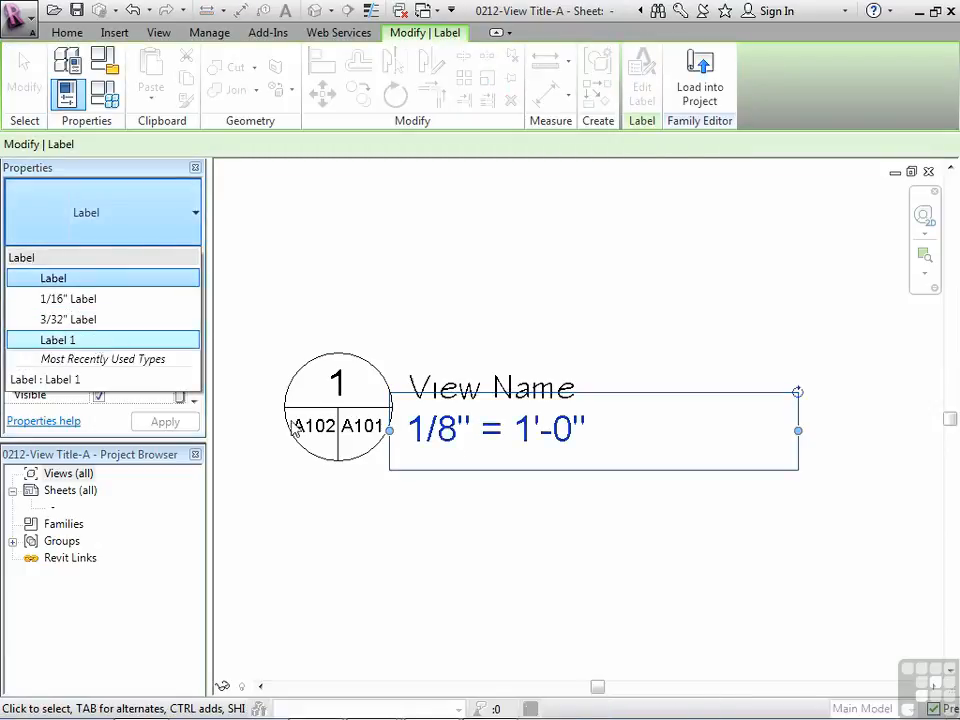
left_click(476, 514)
left_click(336, 383)
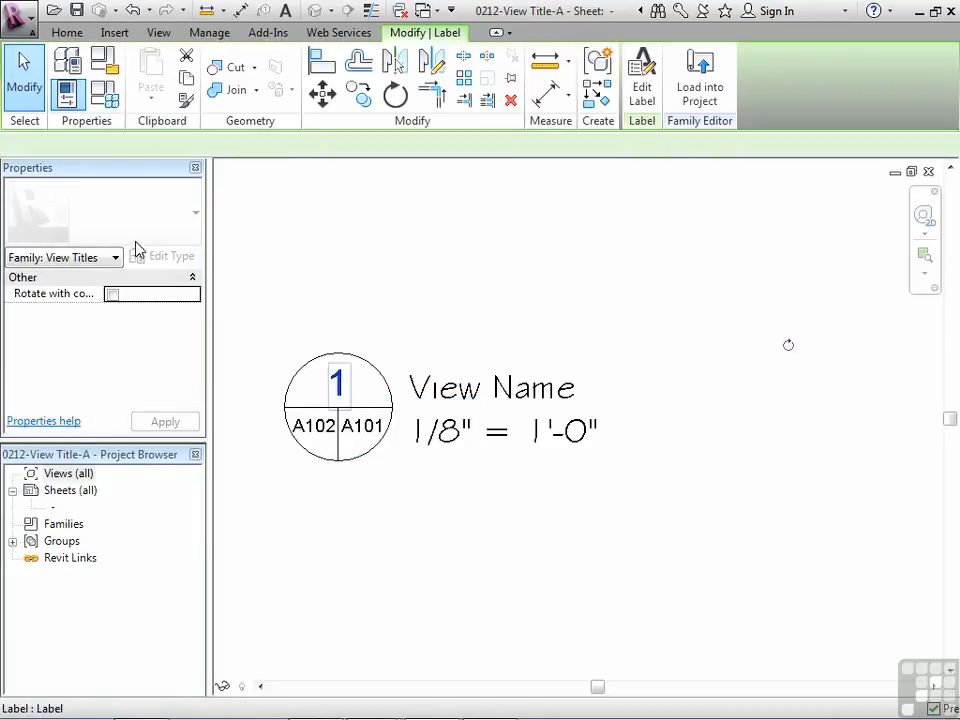
left_click(135, 235)
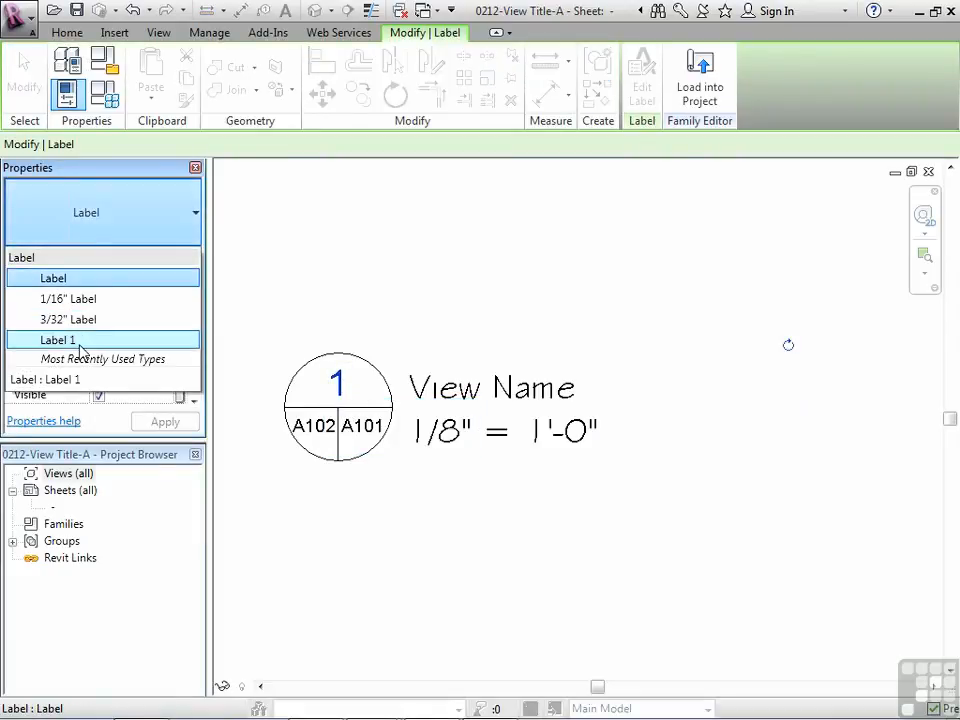
left_click(69, 343)
left_click(379, 516)
Duplicate the type of the A102 sheet reference label as Label 2.
scroll(340, 468, "up", 2)
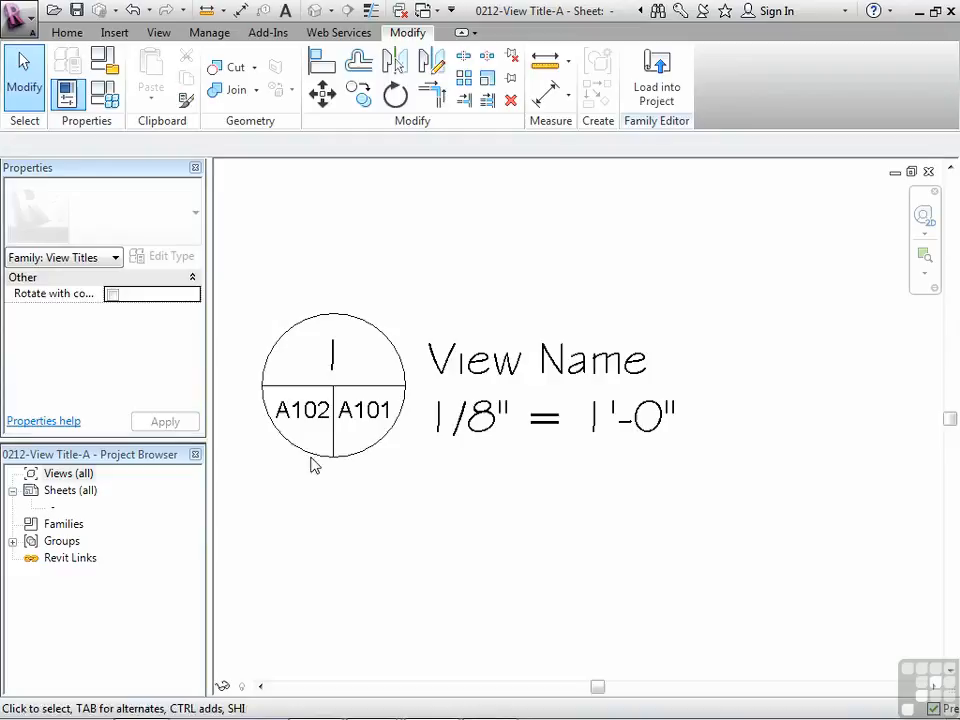
left_click(297, 416)
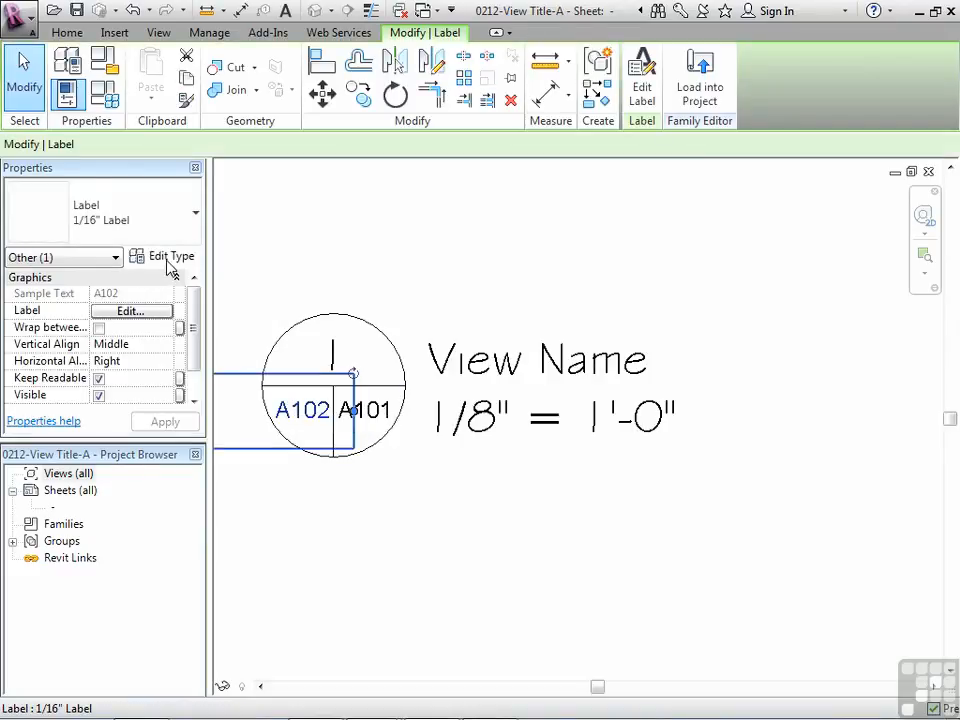
left_click(165, 258)
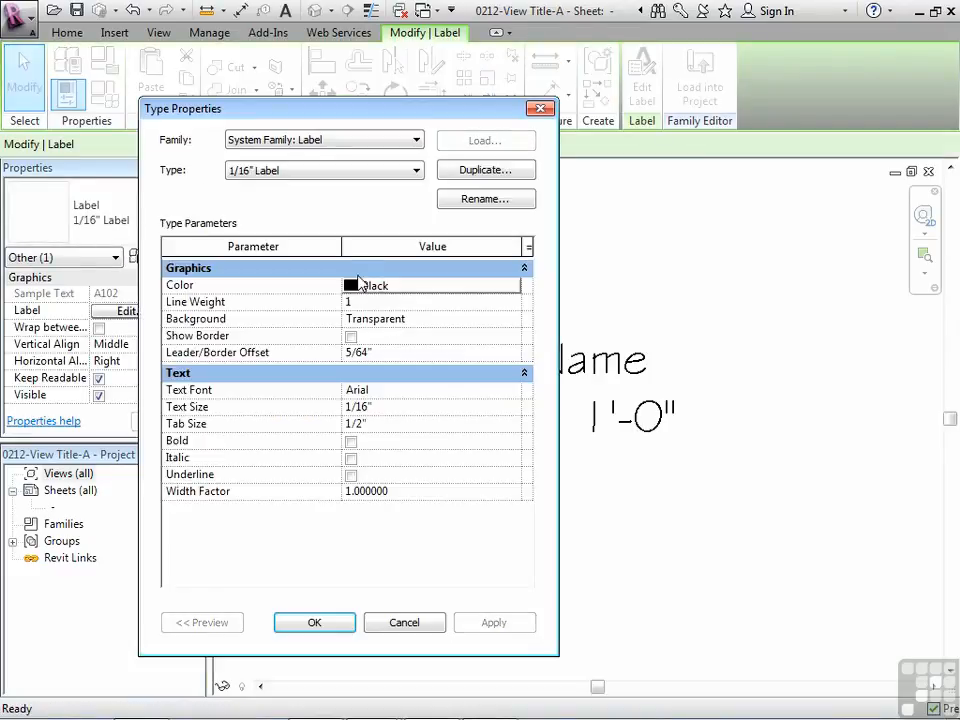
left_click(463, 172)
type("Label 2")
left_click(347, 401)
Set the Label 2 type's text font to Stylus BT and its text size to 3/32".
left_click(413, 390)
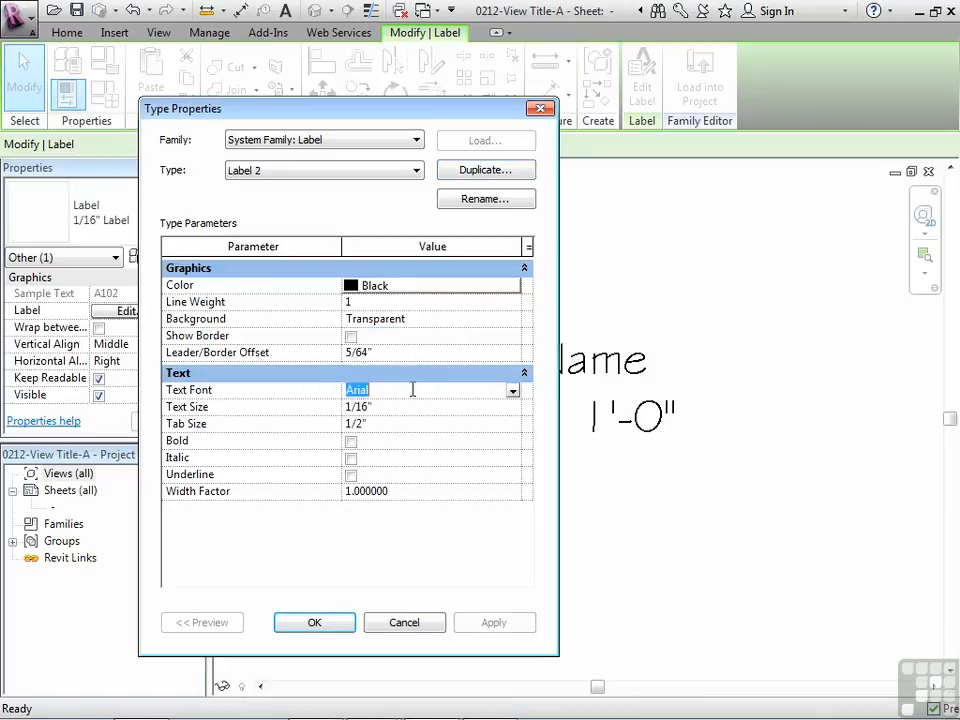
type("Stylus BT")
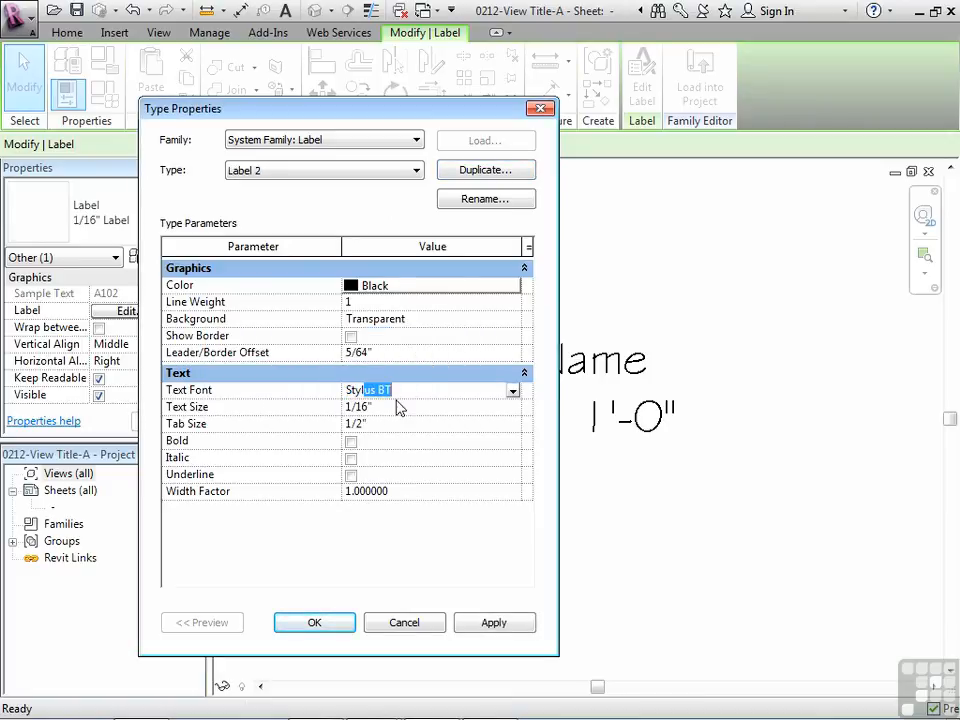
left_click(398, 407)
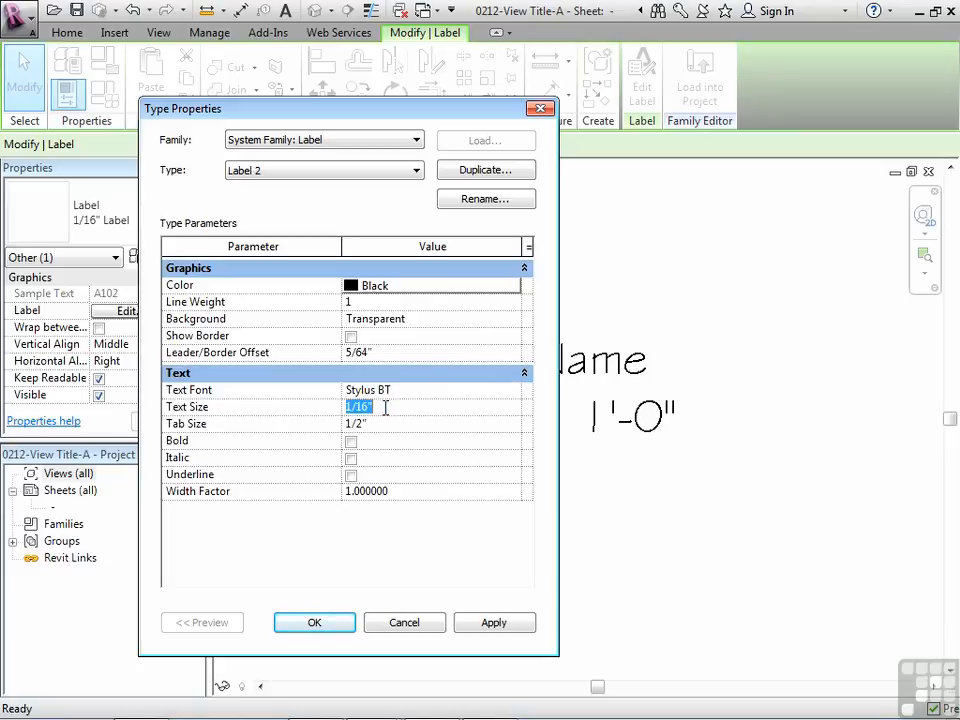
type("3/32")
left_click(495, 623)
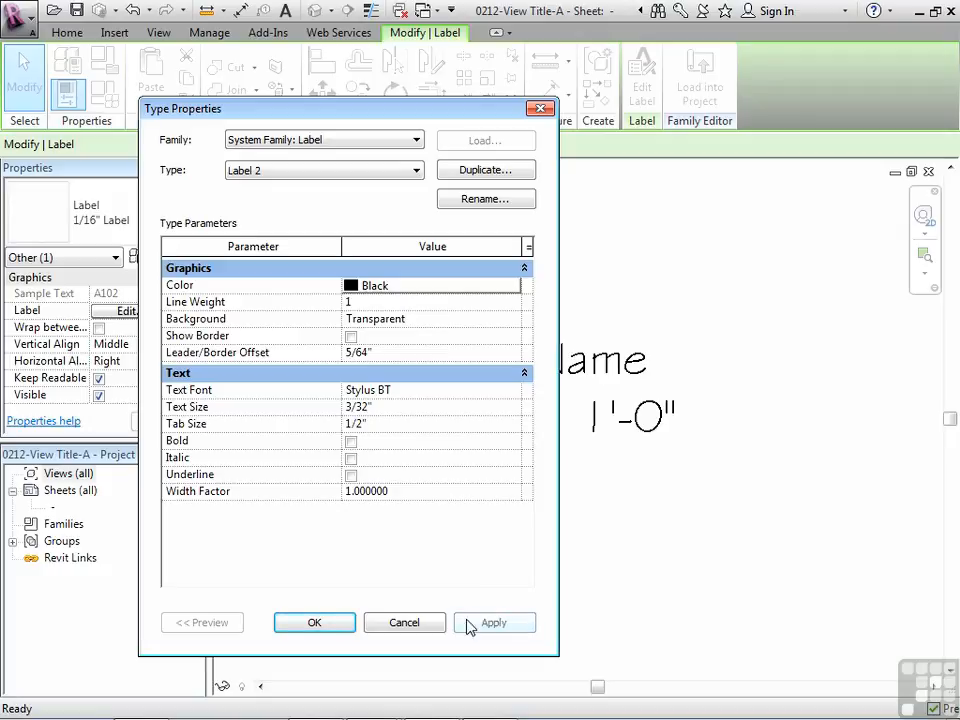
left_click(314, 622)
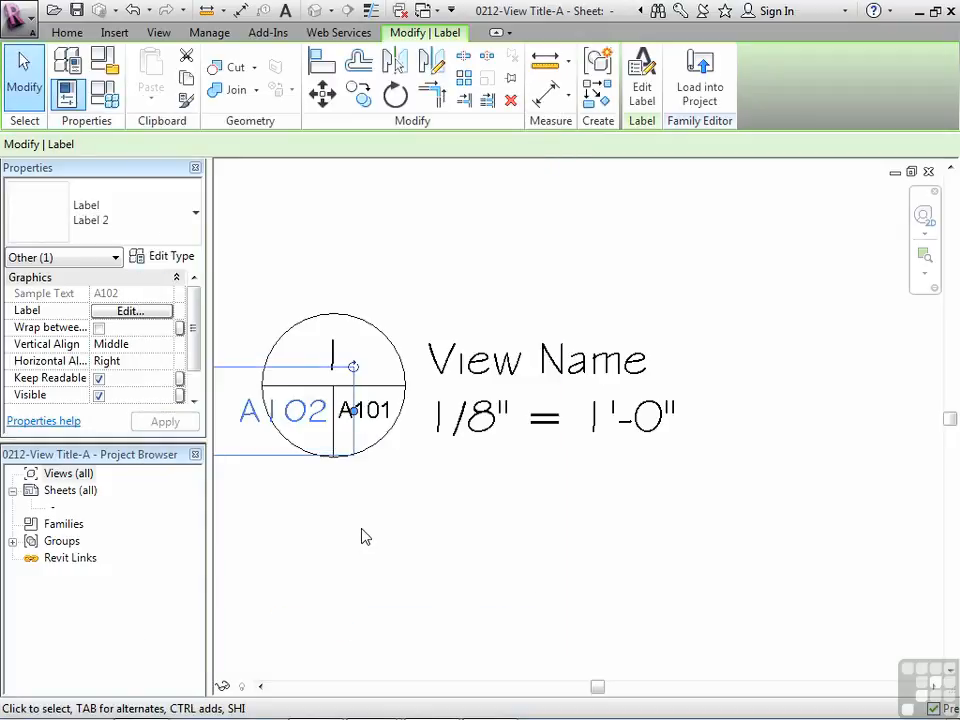
Set the text size of the A102 label's type, Label 2, to 1/16".
left_click(160, 257)
left_click(397, 409)
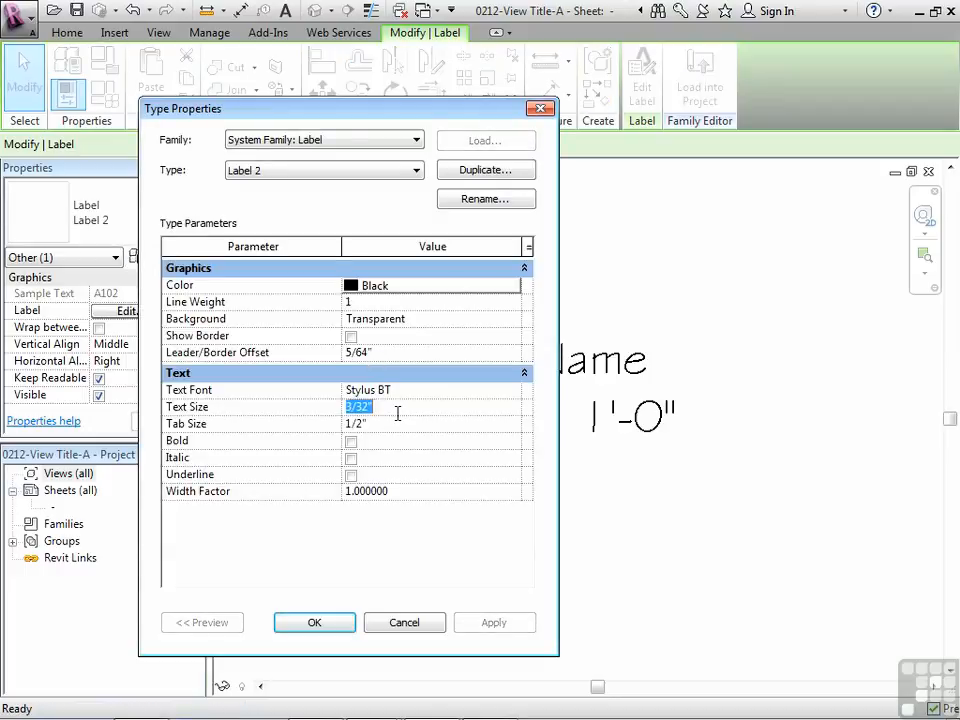
type("1/16")
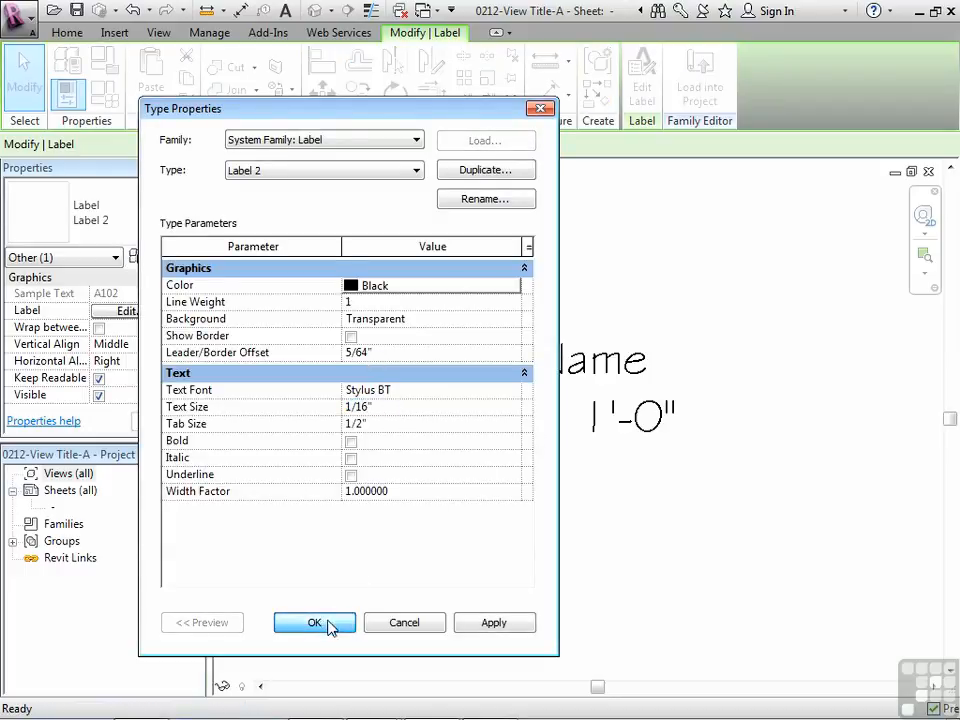
left_click(330, 626)
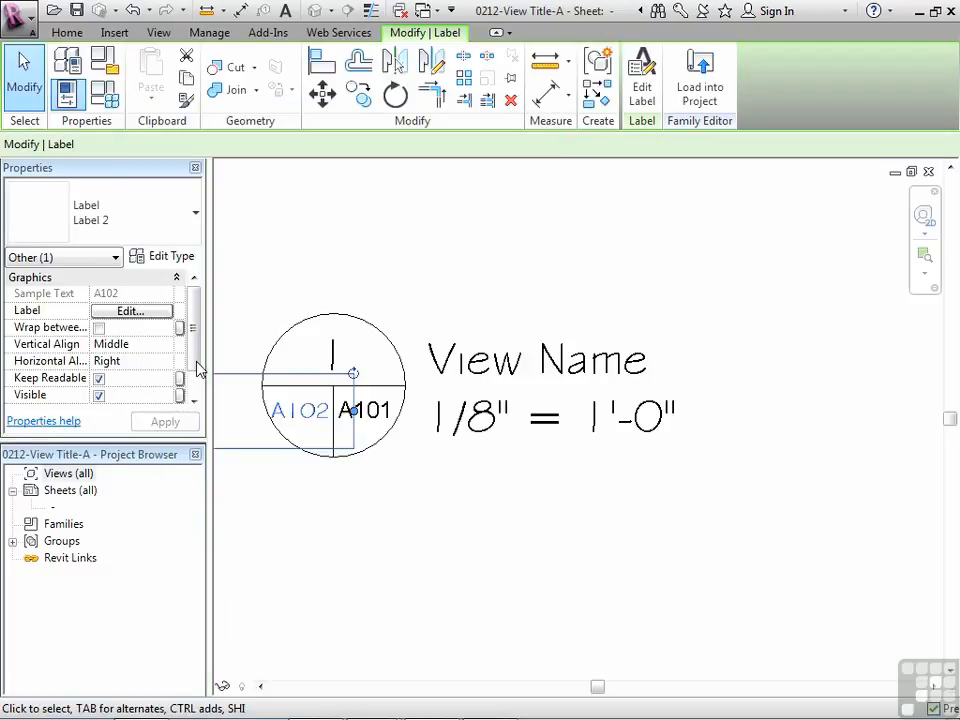
Set the width factor of the Label 2 type to 0.9.
left_click(168, 258)
left_click(399, 491)
type(".9")
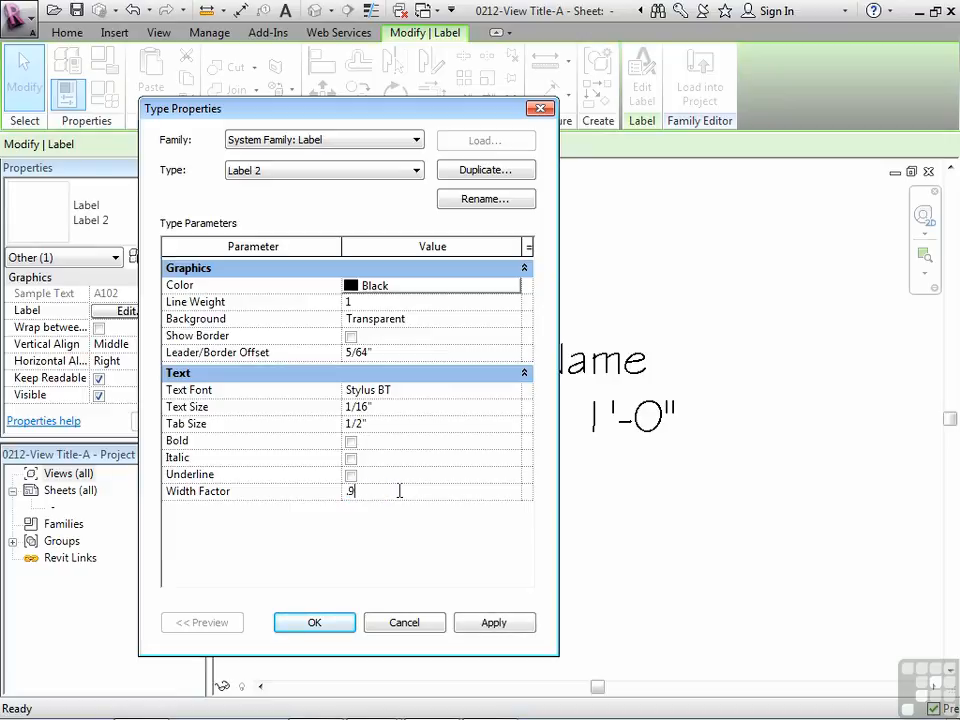
left_click(316, 620)
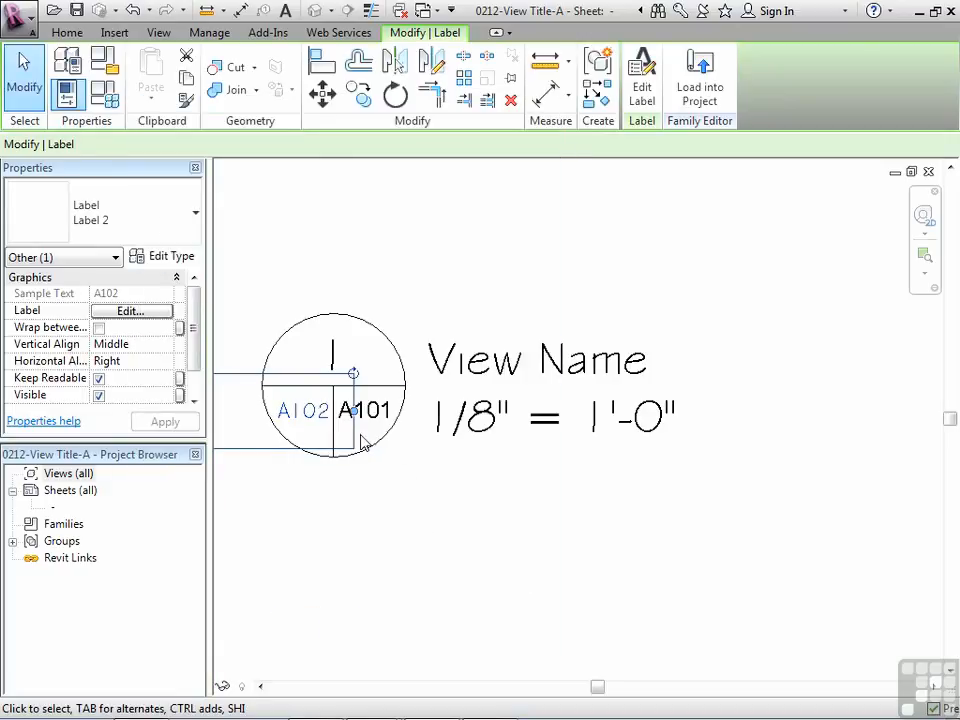
left_click(395, 480)
Change the A101 label in the circle to the Label 2 type.
left_click(318, 405)
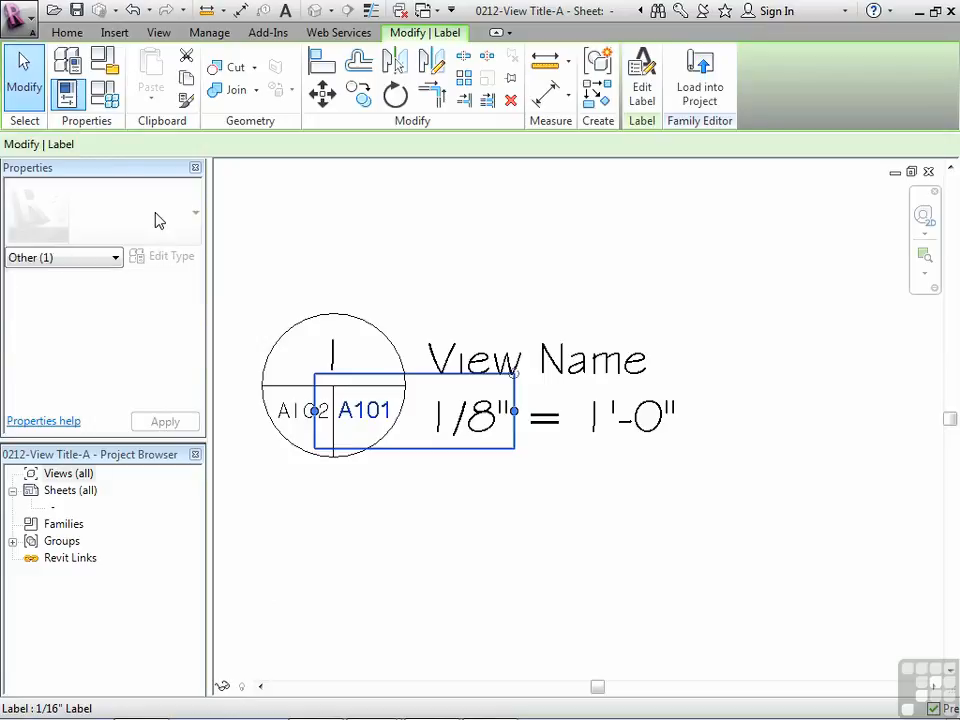
left_click(156, 222)
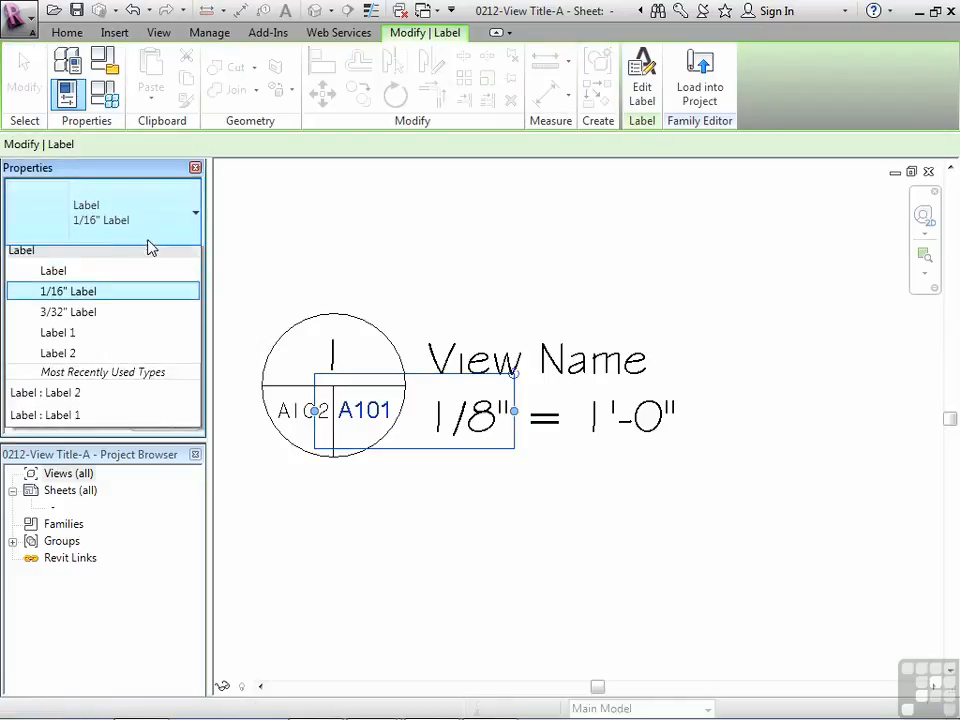
left_click(92, 360)
left_click(336, 495)
Save the view title family and load it into the project template.
scroll(336, 495, "down", 1)
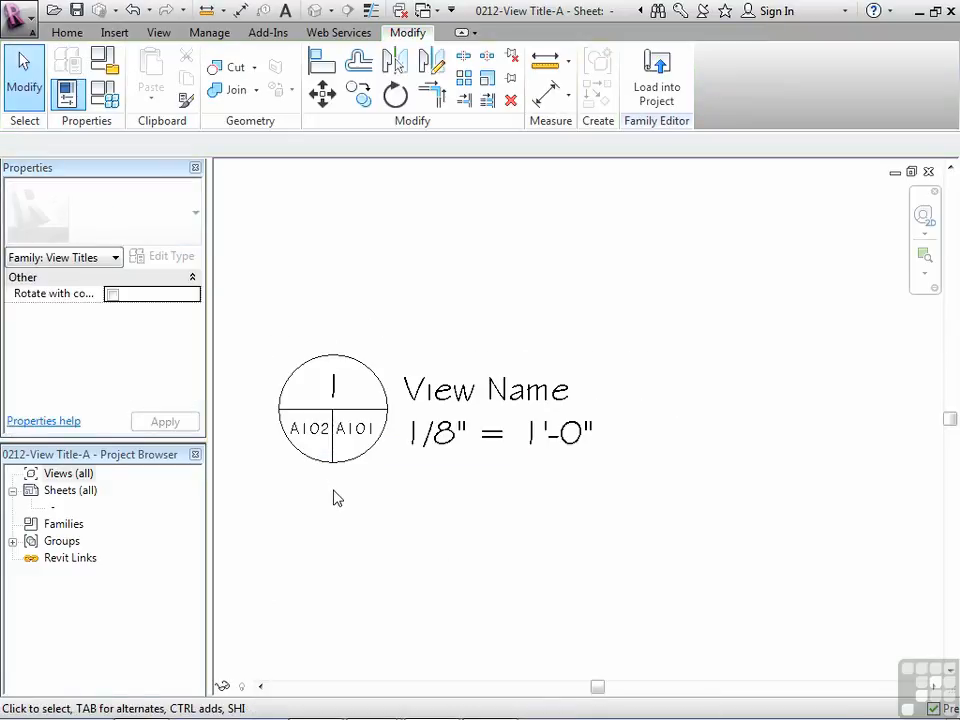
left_click(76, 11)
left_click(668, 97)
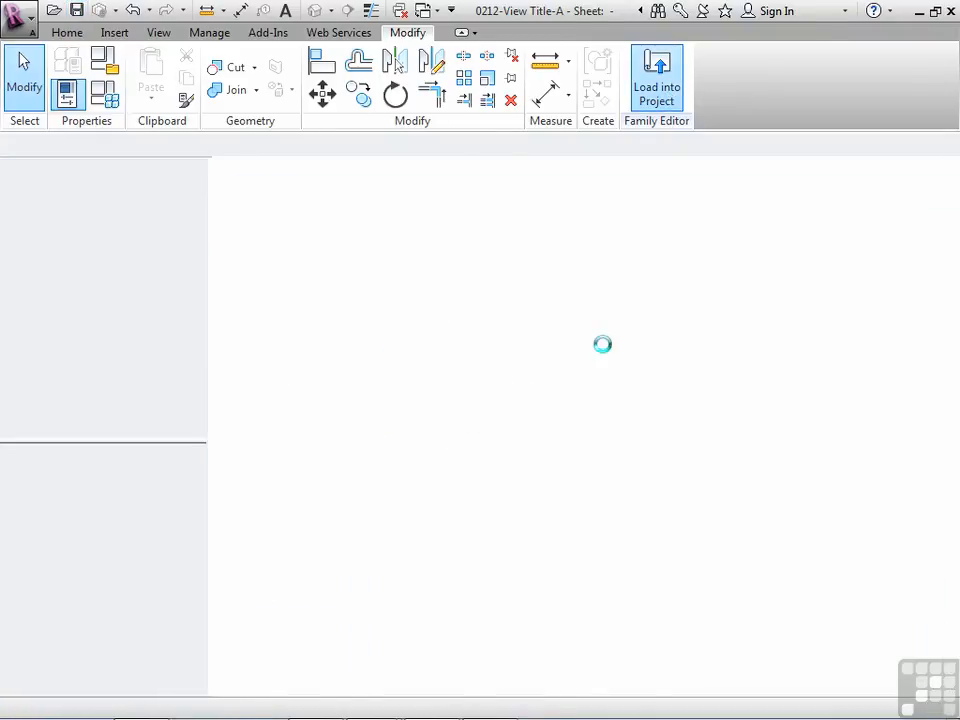
Open sheet A103 and set the Title of the North viewport's type to 0212-View Title-A : View Title.
left_click_drag(193, 540, 197, 645)
double_click(90, 608)
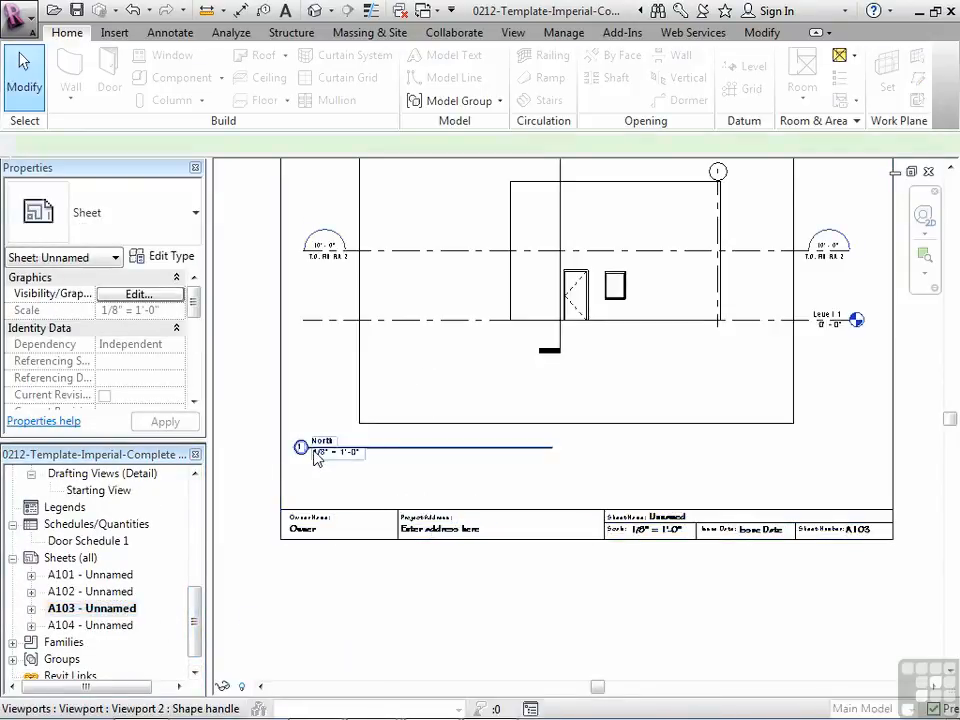
left_click(293, 450)
scroll(293, 452, "up", 2)
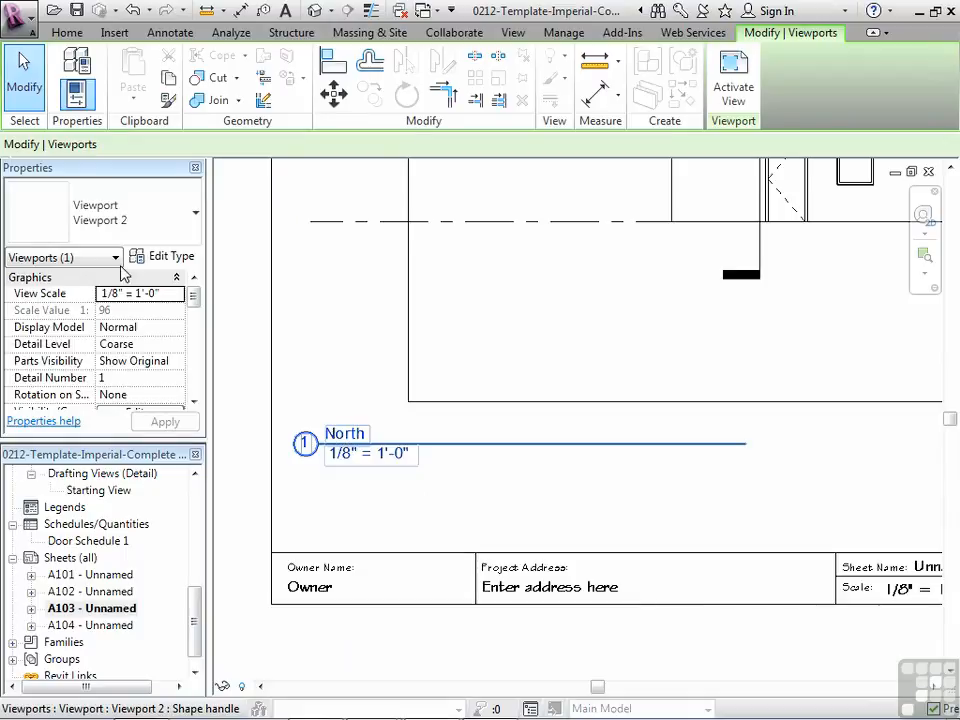
left_click(158, 257)
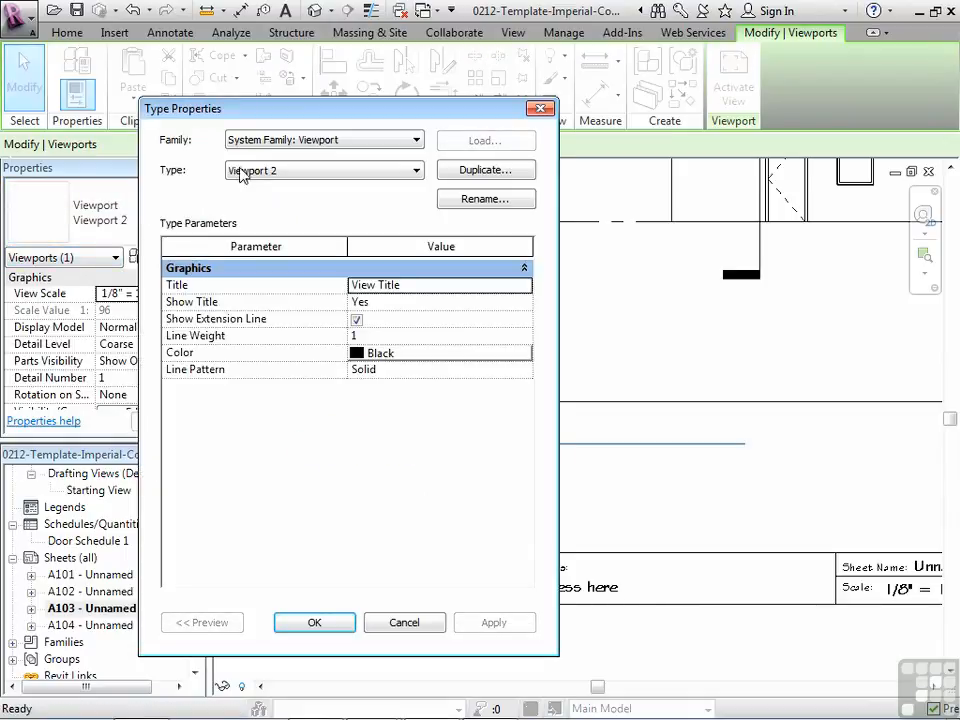
left_click(462, 285)
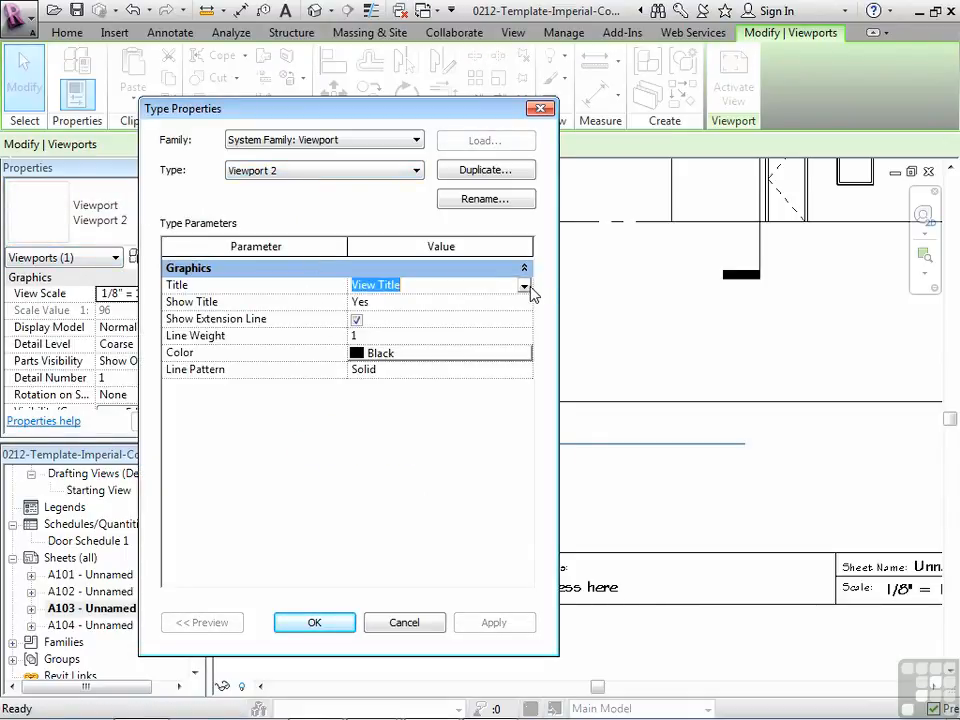
left_click(523, 286)
left_click(378, 312)
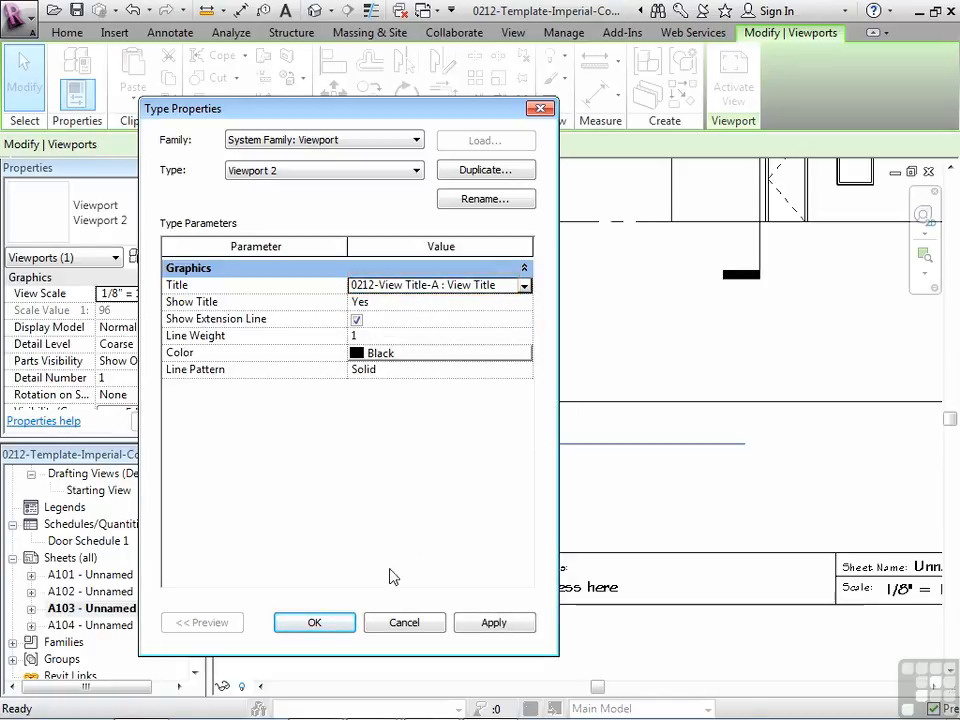
left_click(321, 624)
left_click(368, 608)
Move the North view title inward from the sheet's left border so its circle sits clear of the border just below the elevation.
scroll(361, 472, "up", 1)
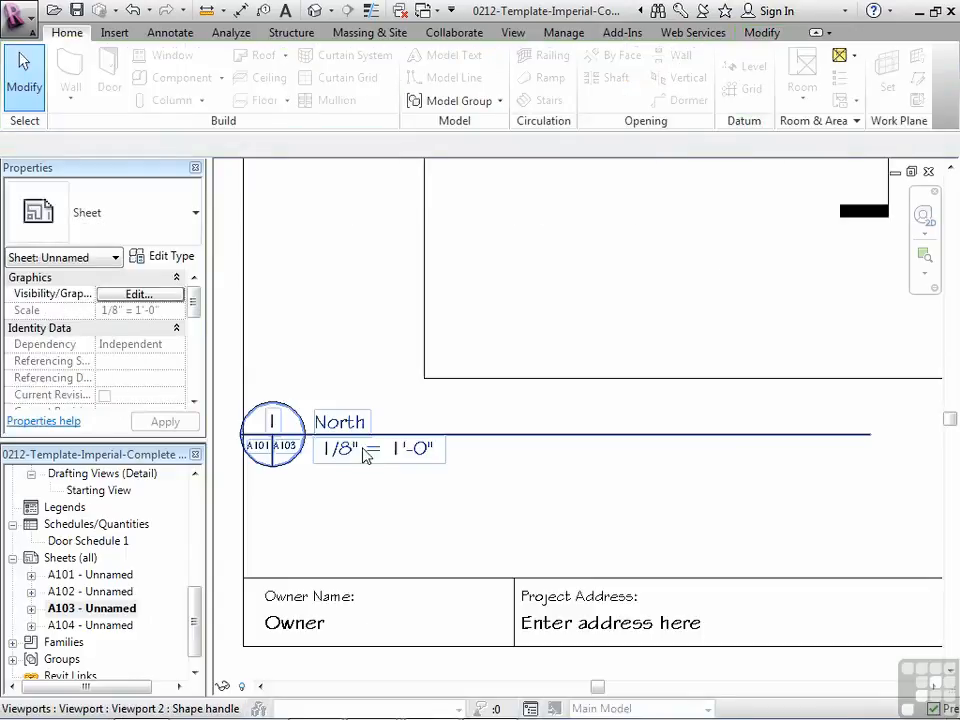
left_click(368, 447)
left_click_drag(463, 429, 467, 456)
left_click(456, 491)
scroll(375, 454, "up", 1)
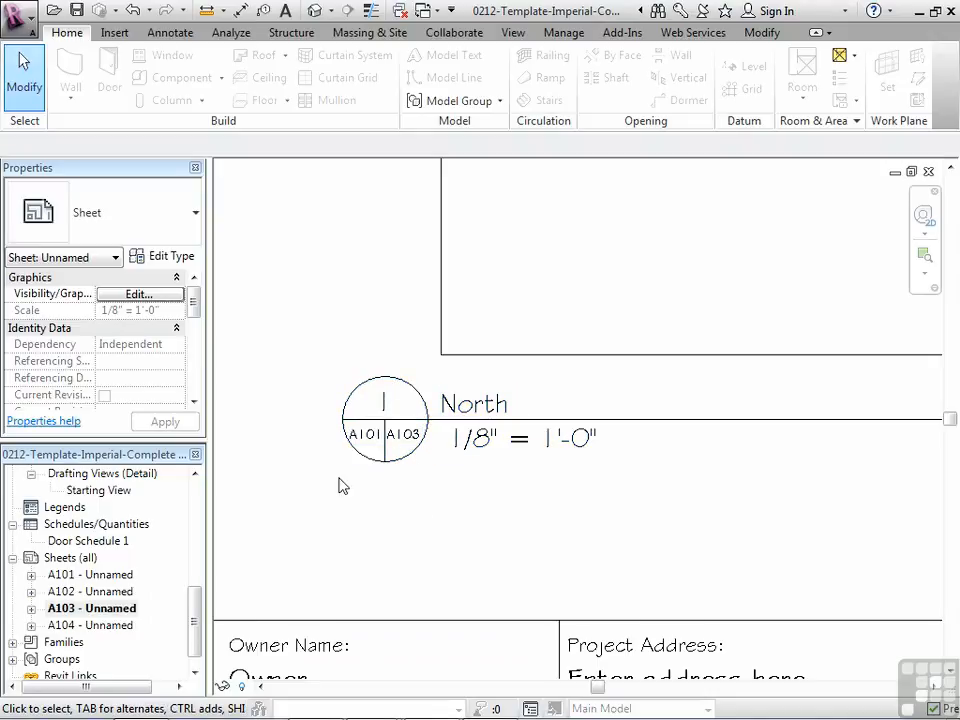
scroll(340, 486, "down", 5)
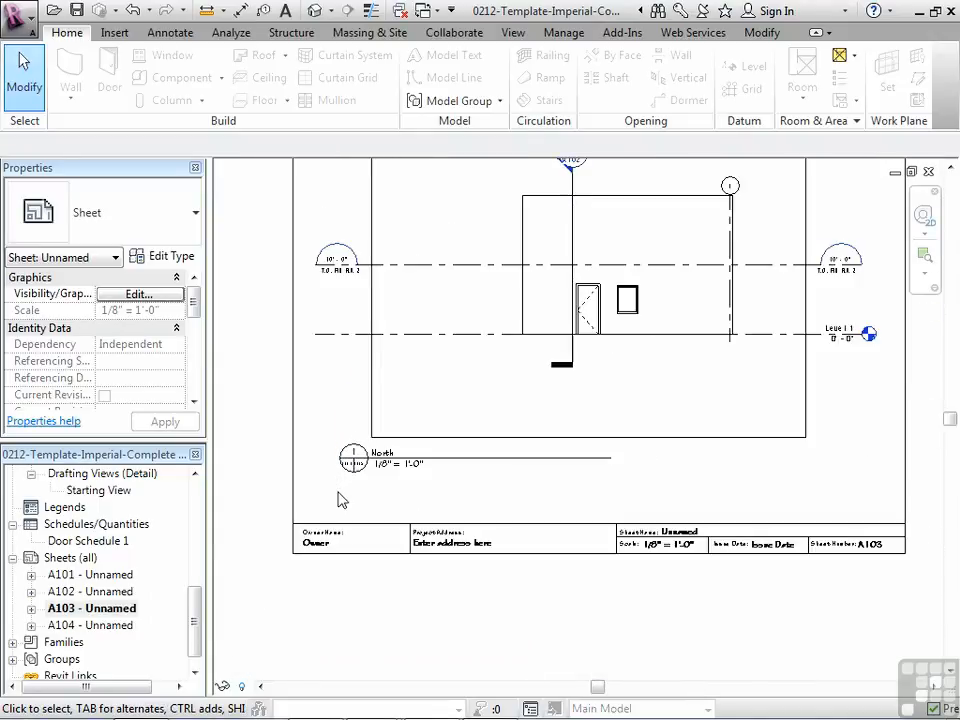
scroll(344, 492, "down", 1)
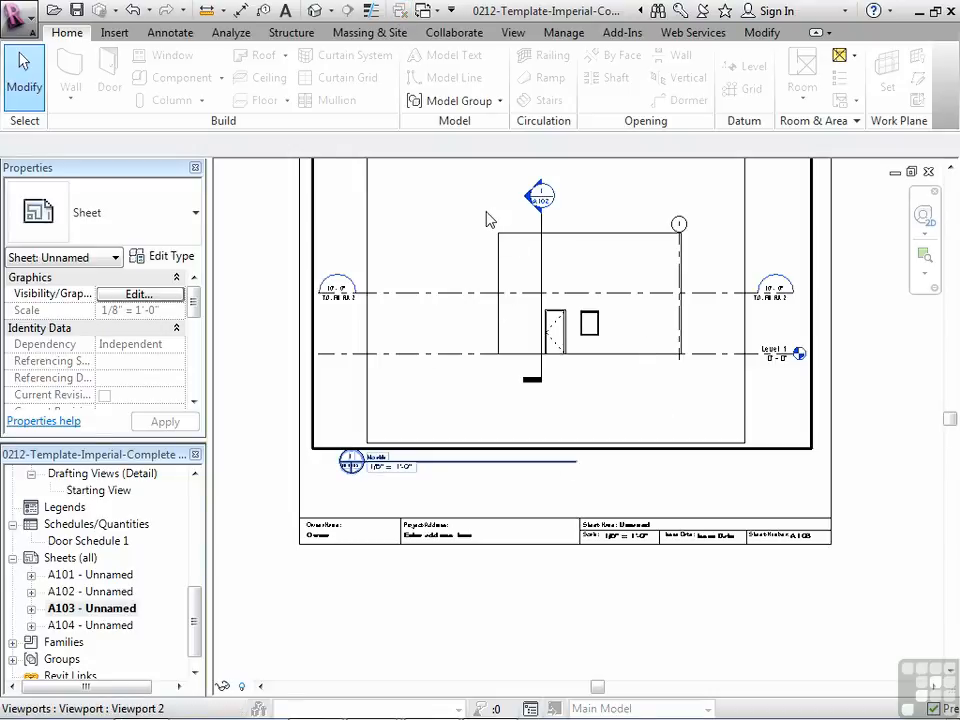
Close the 0212-Template-Imperial-Complete project, saving its changes, and close the 0212-View Title-A family.
left_click(928, 172)
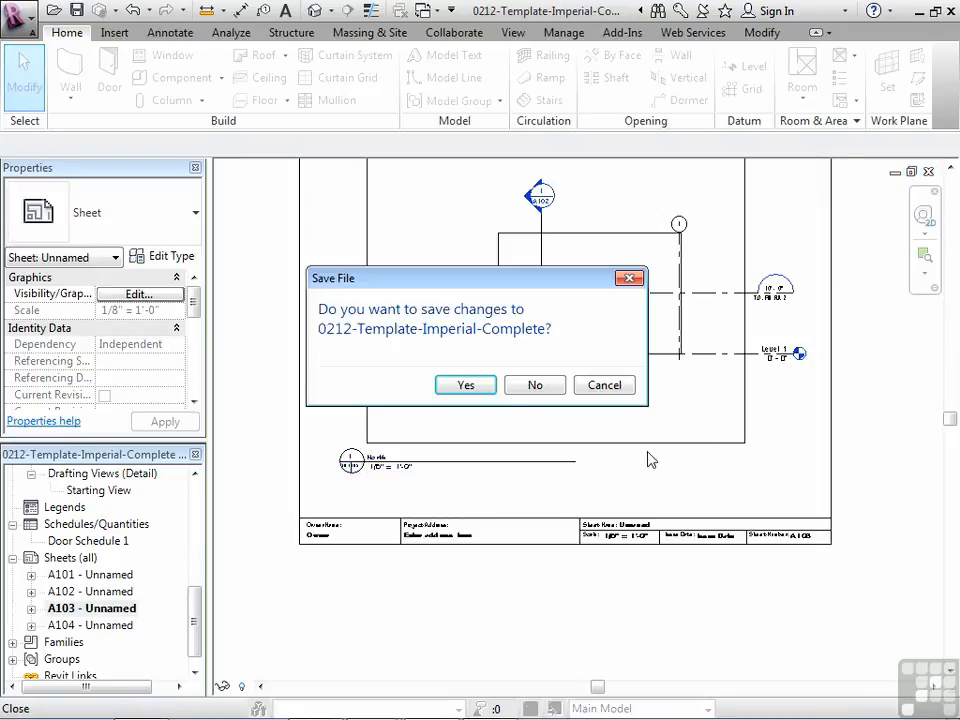
left_click(469, 386)
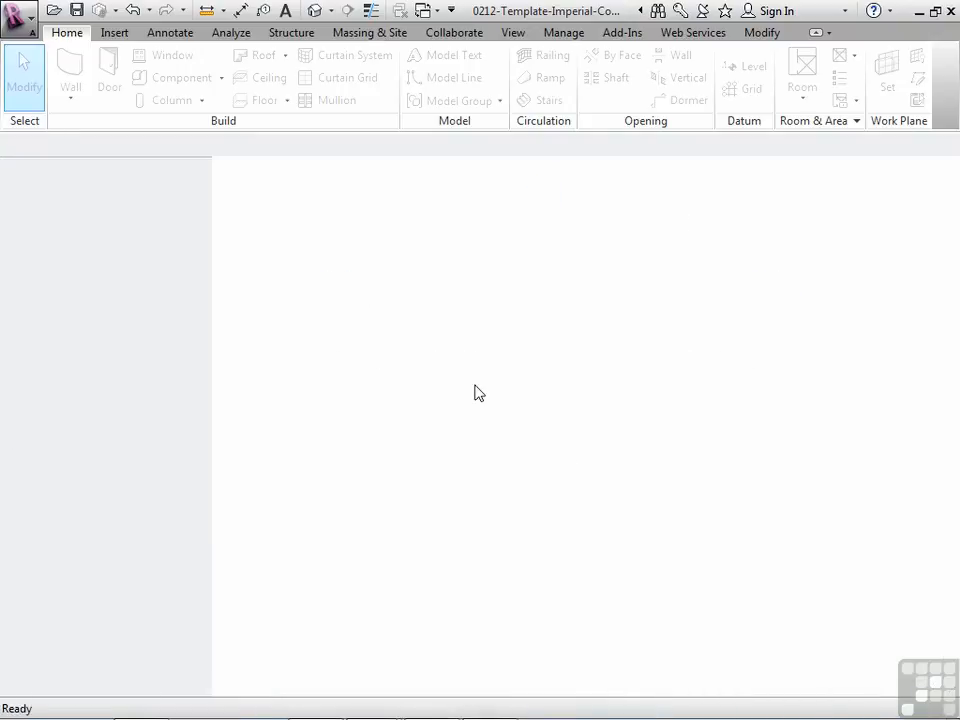
left_click(929, 172)
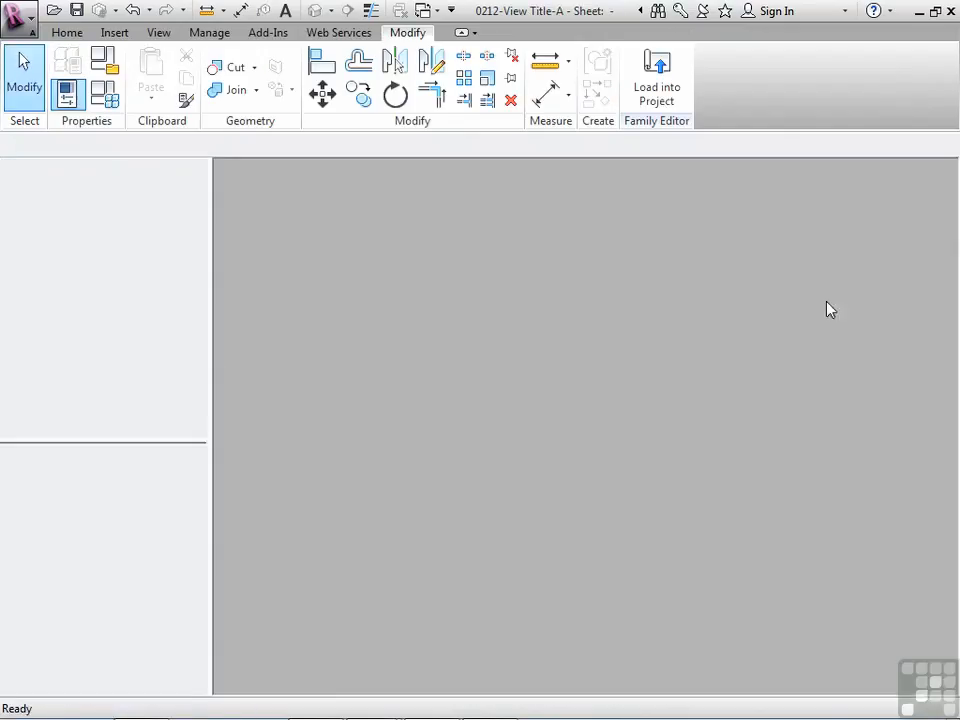